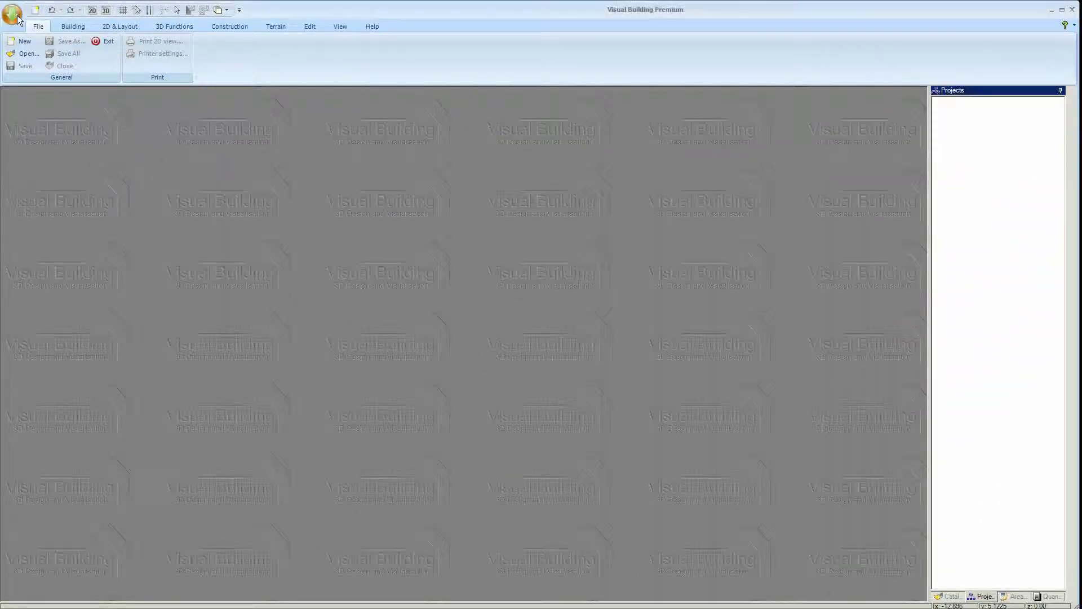
Step: Reopen Tutorial2.2.cyp from the application menu's recently used list
{"action": "left_click", "coordinate": [13, 12]}
{"action": "mouse_move", "coordinate": [32, 174]}
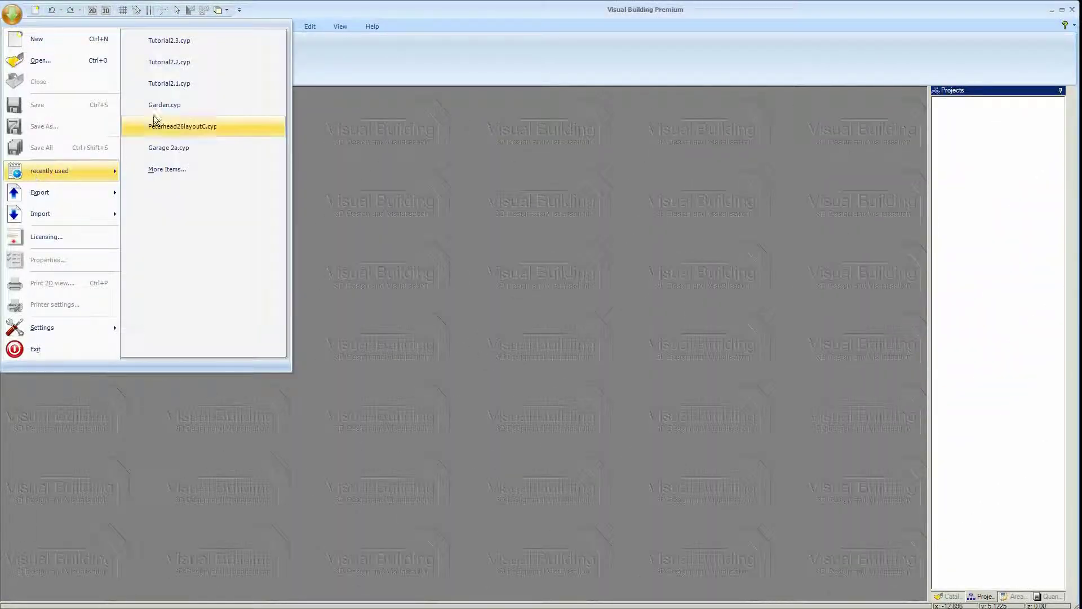
{"action": "left_click", "coordinate": [179, 63]}
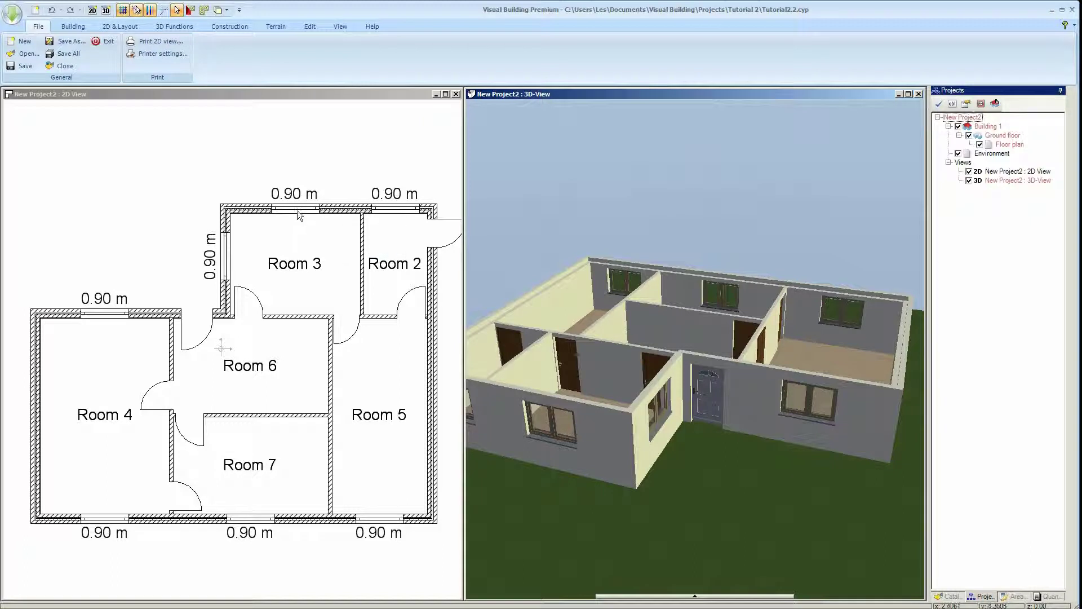
Step: Hide the 0.90 m sill-height labels in the 2D plan's Visibility settings, leaving only room names
{"action": "left_click", "coordinate": [280, 150]}
{"action": "right_click", "coordinate": [281, 150]}
{"action": "left_click", "coordinate": [306, 157]}
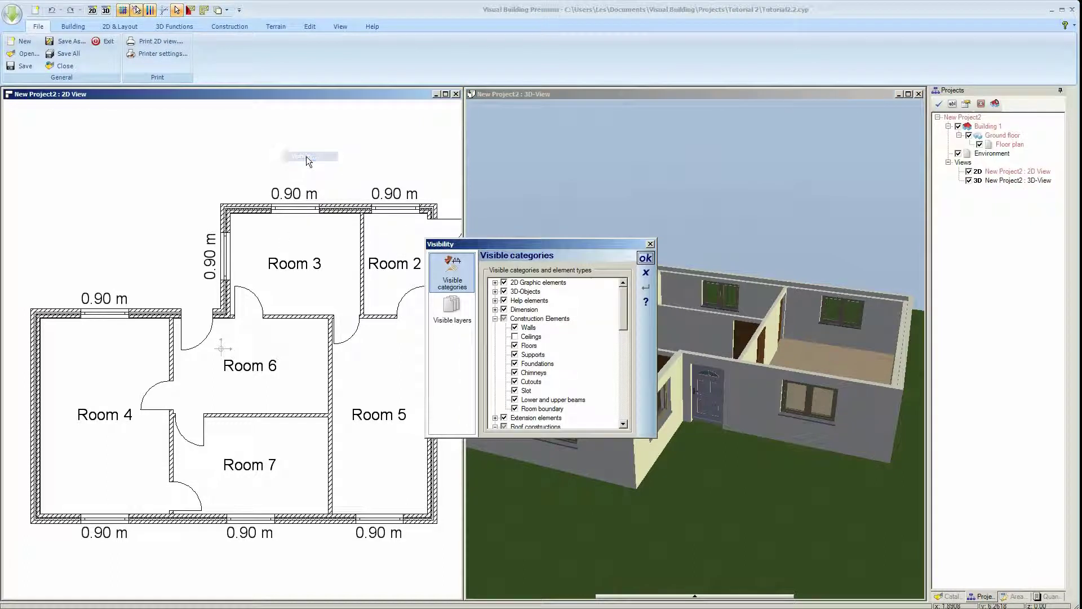
{"action": "left_click_drag", "start_coordinate": [627, 328], "coordinate": [633, 411]}
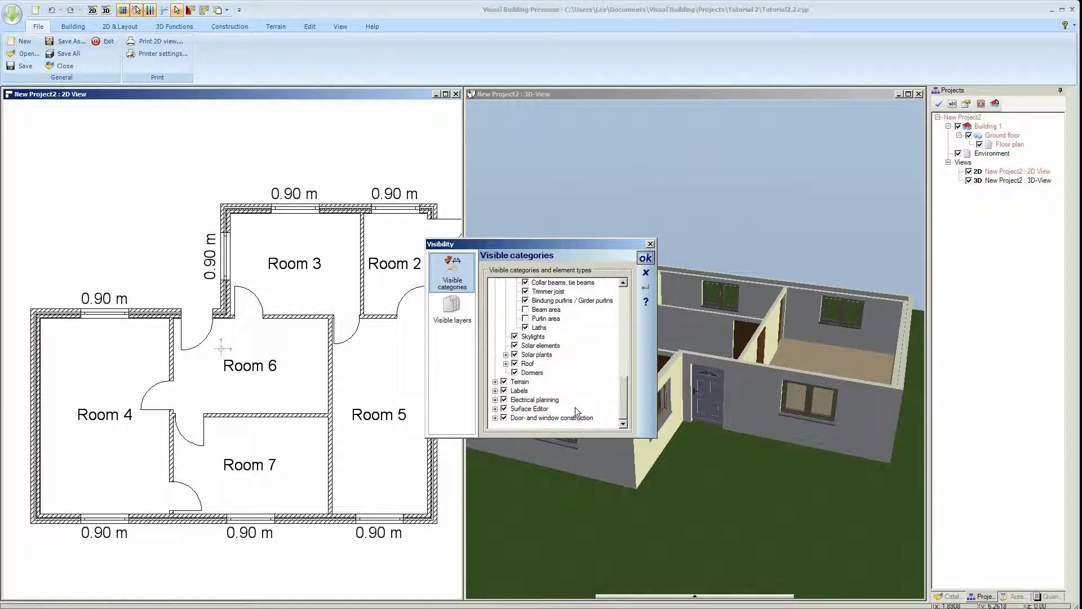
{"action": "left_click", "coordinate": [495, 390]}
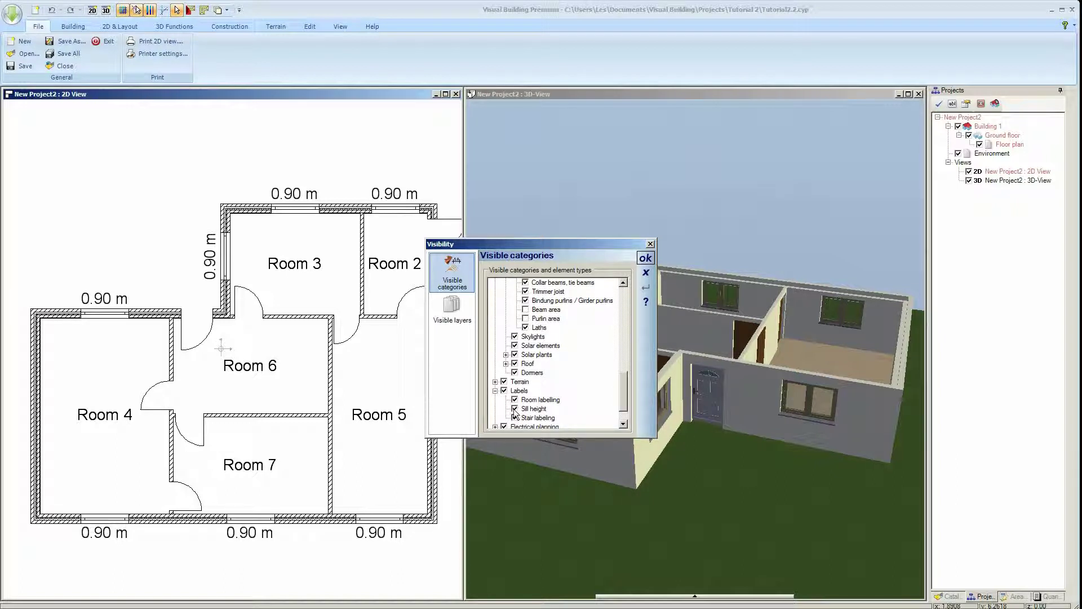
{"action": "left_click", "coordinate": [646, 259]}
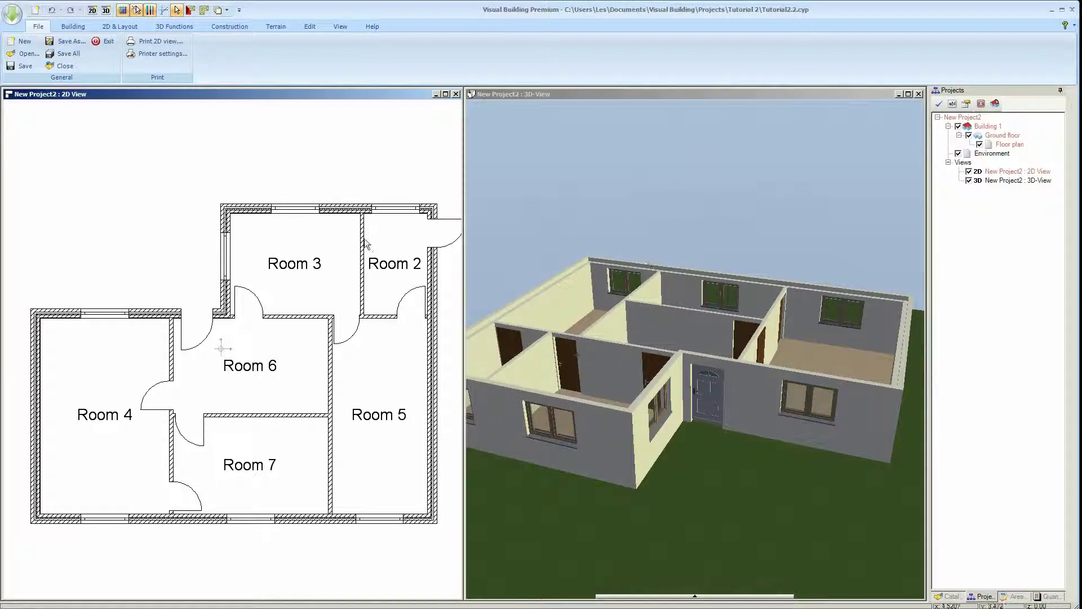
Step: Change Room 3's name to 'Reception' in its room properties
{"action": "left_click", "coordinate": [294, 265]}
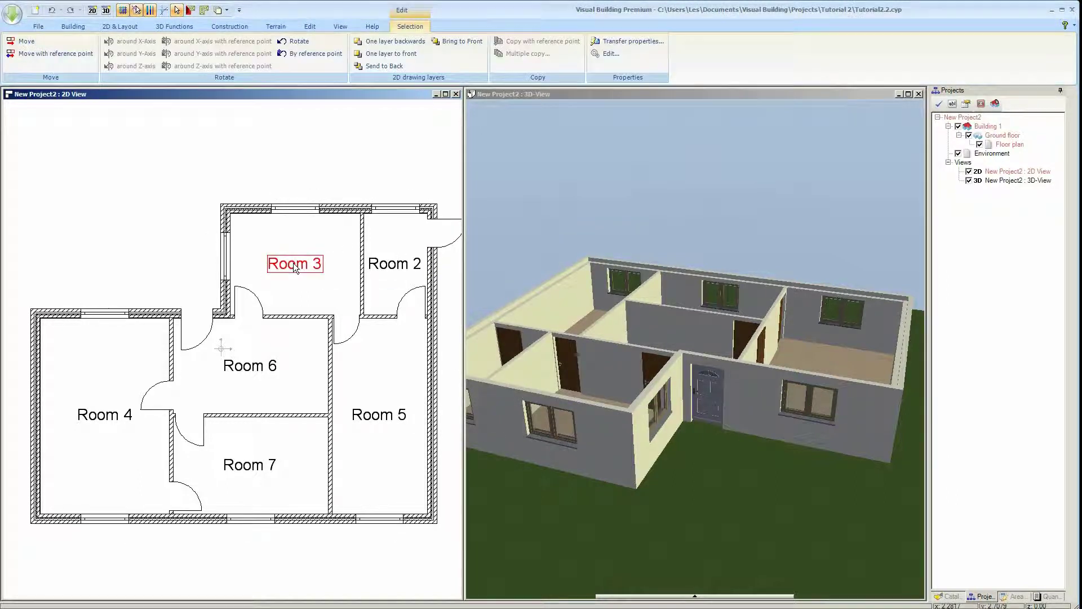
{"action": "left_click", "coordinate": [289, 231]}
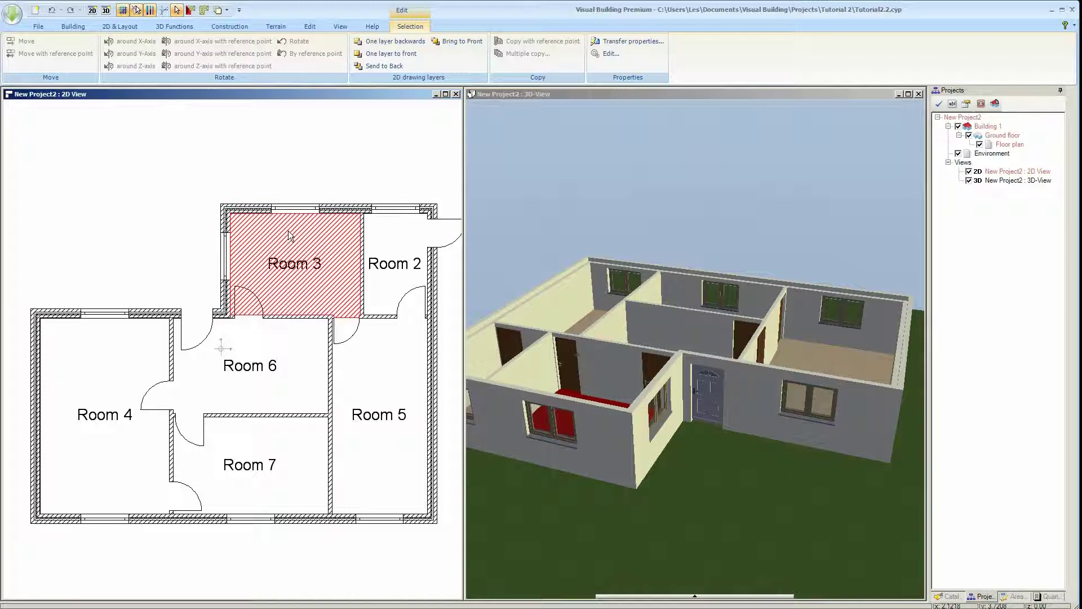
{"action": "double_click", "coordinate": [288, 231]}
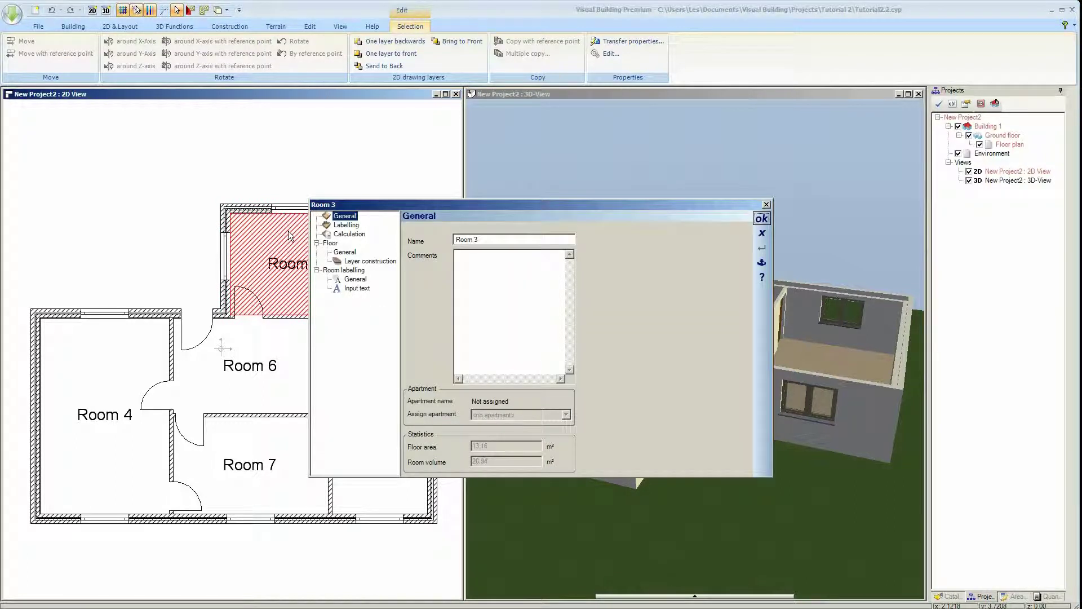
{"action": "left_click", "coordinate": [489, 241]}
{"action": "key", "text": "BackSpace"}
{"action": "key", "text": "BackSpace"}
{"action": "key", "text": "BackSpace"}
{"action": "left_click", "coordinate": [768, 218]}
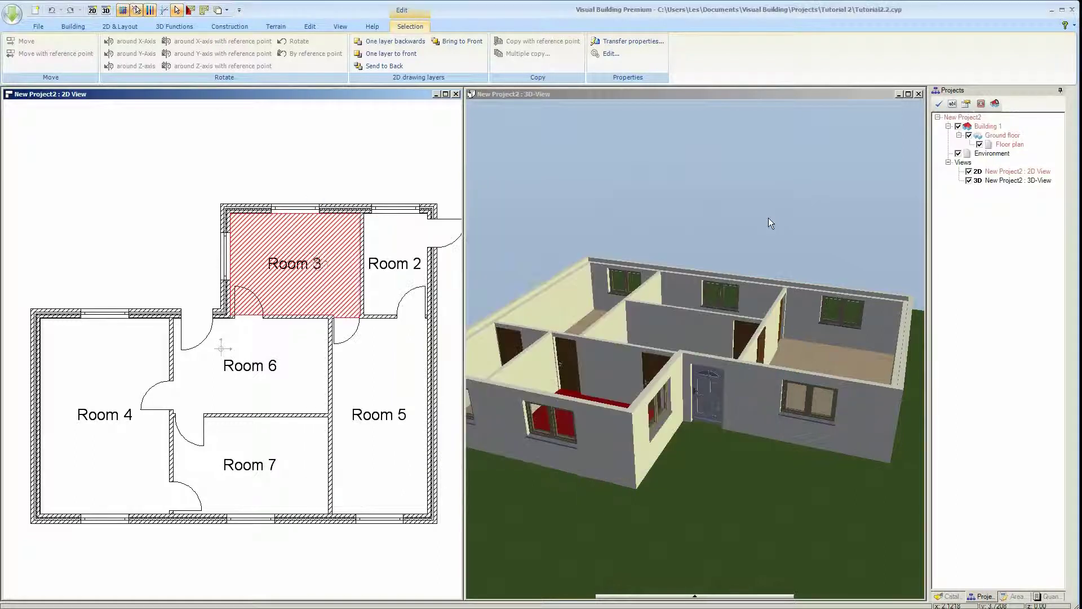
{"action": "left_click", "coordinate": [378, 135]}
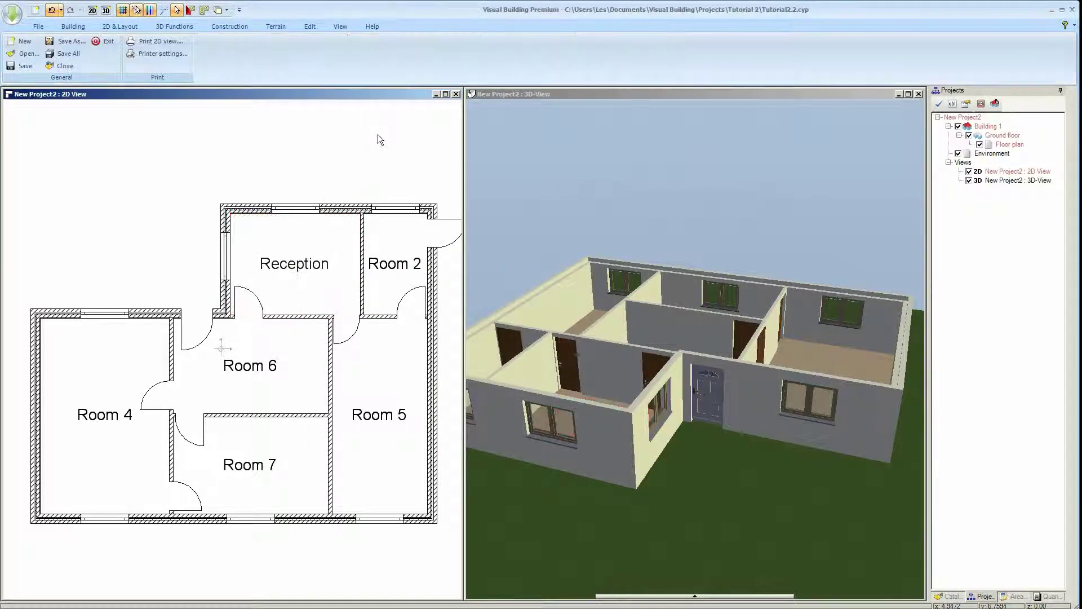
{"action": "left_click", "coordinate": [305, 267]}
Step: Reduce the Reception label's input-text font size from 3.5 mm to 2.5 mm
{"action": "double_click", "coordinate": [303, 264]}
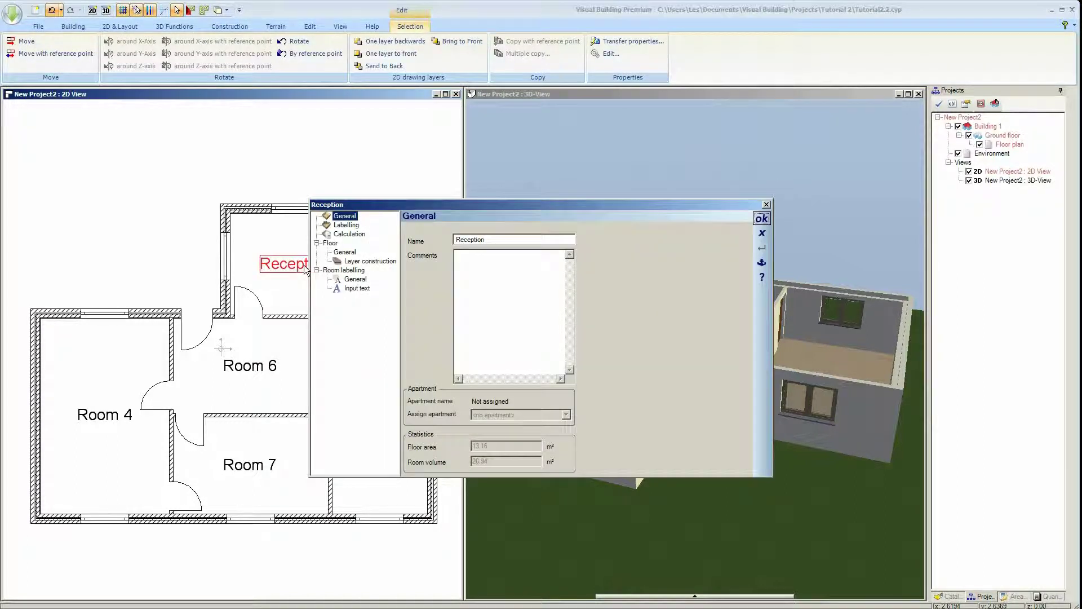
{"action": "left_click", "coordinate": [356, 288]}
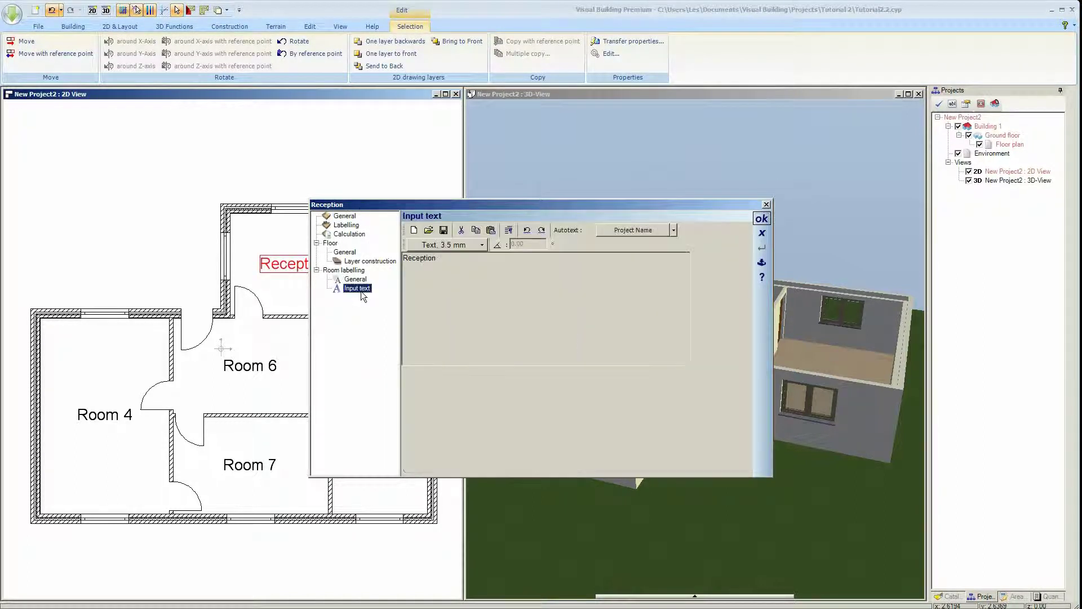
{"action": "left_click", "coordinate": [482, 245]}
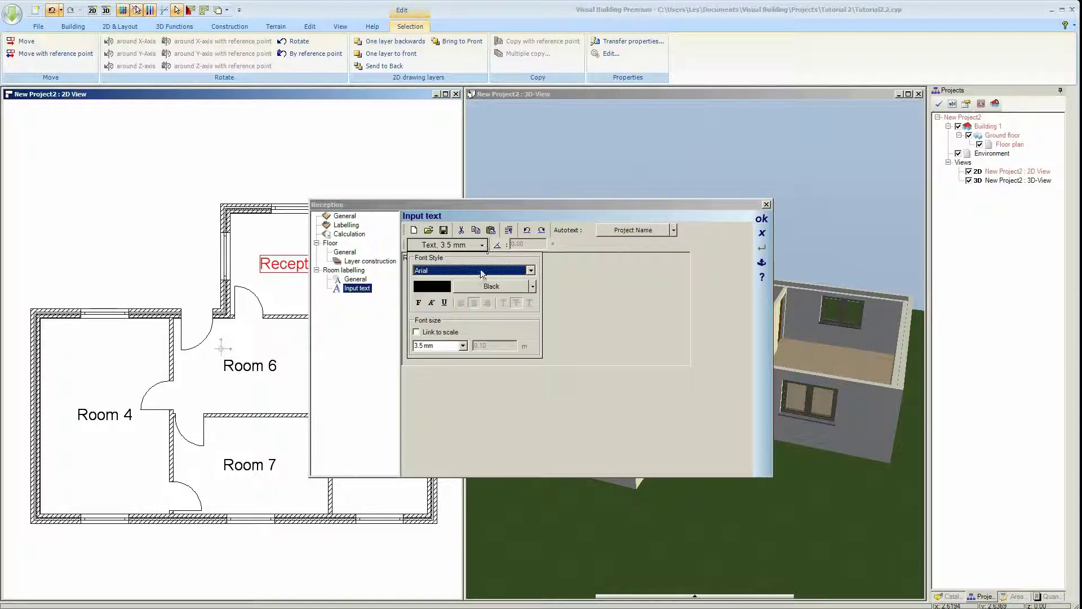
{"action": "left_click", "coordinate": [463, 346]}
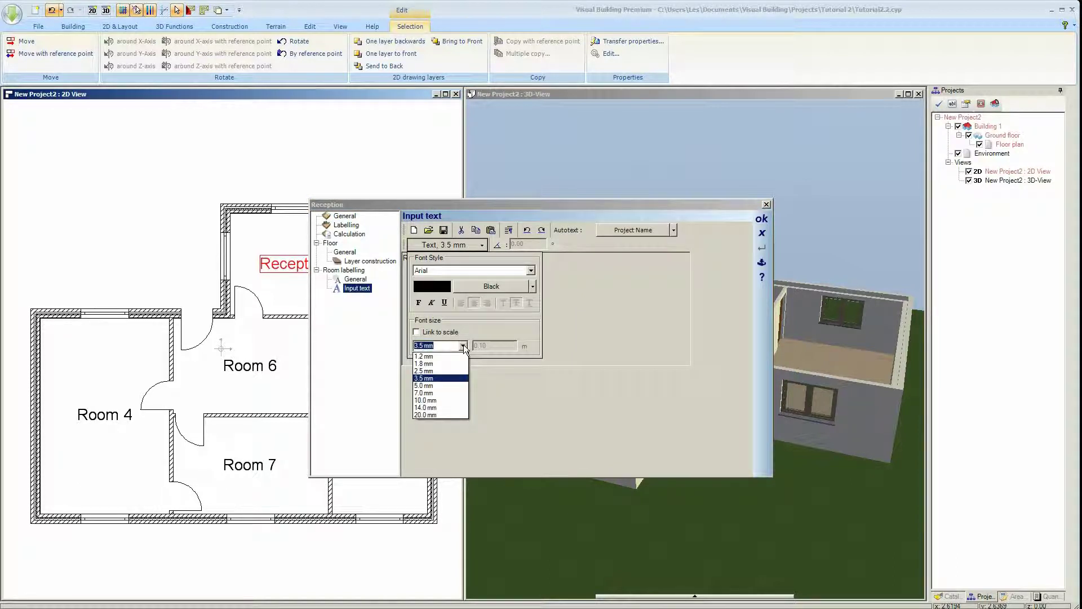
{"action": "left_click", "coordinate": [447, 371]}
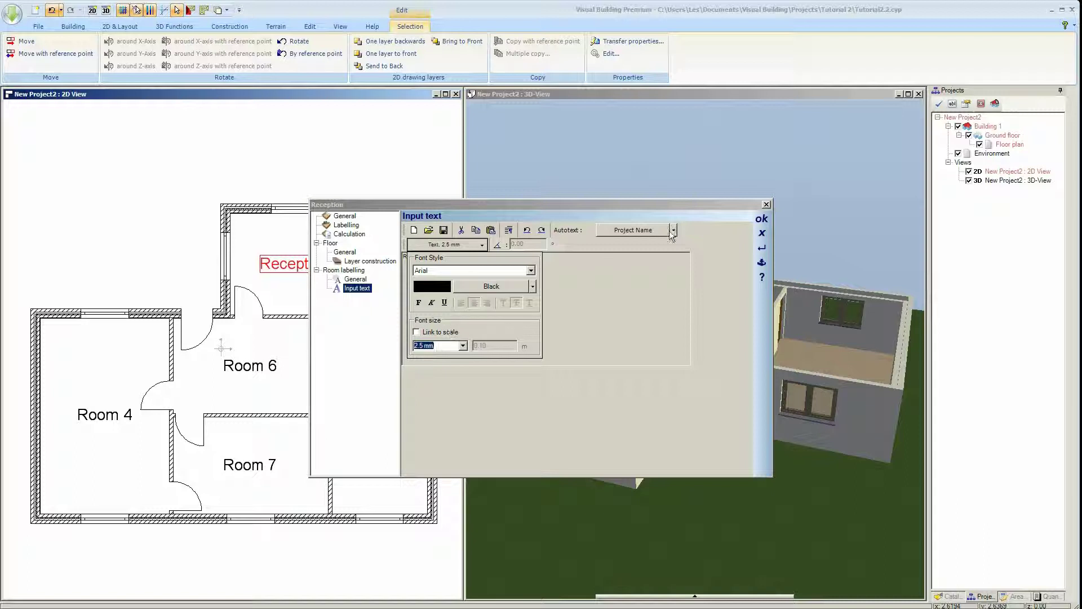
{"action": "left_click", "coordinate": [766, 222]}
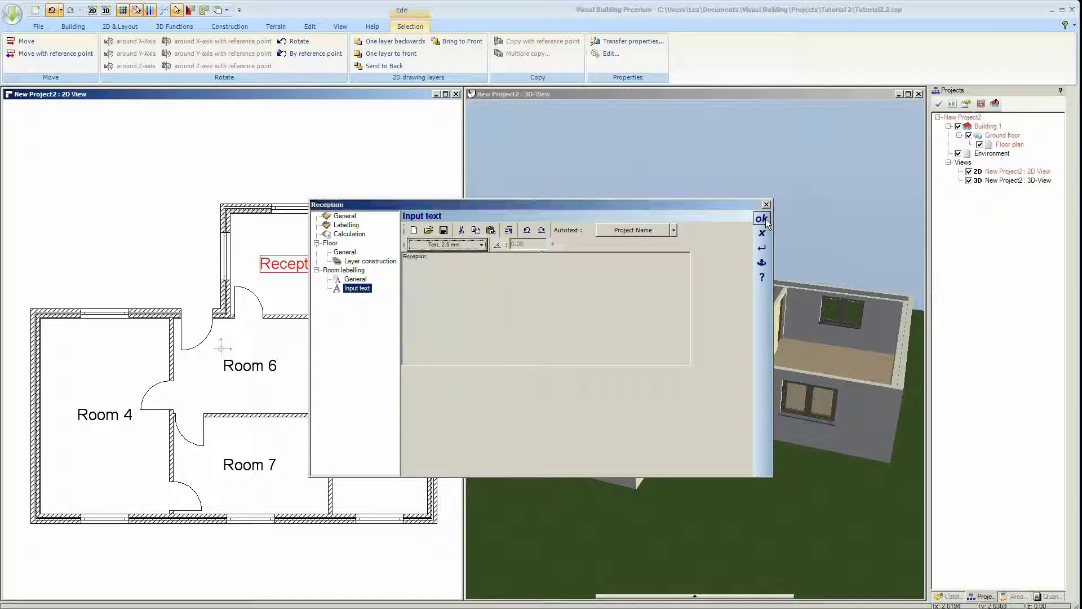
{"action": "left_click", "coordinate": [766, 221]}
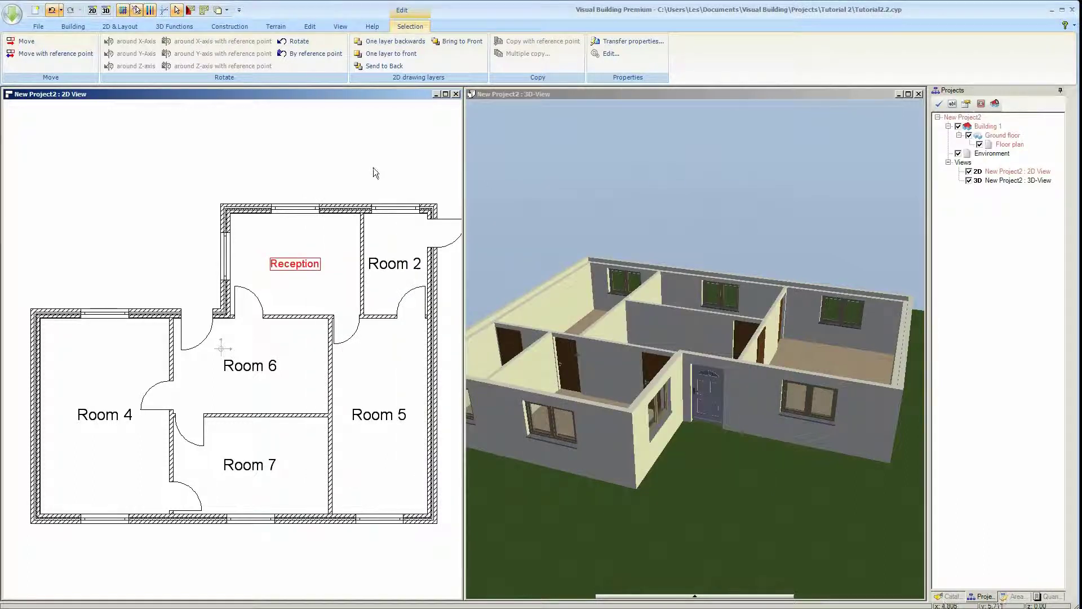
Step: Transfer the Reception label's properties to matching room labels on all layers
{"action": "right_click", "coordinate": [291, 266]}
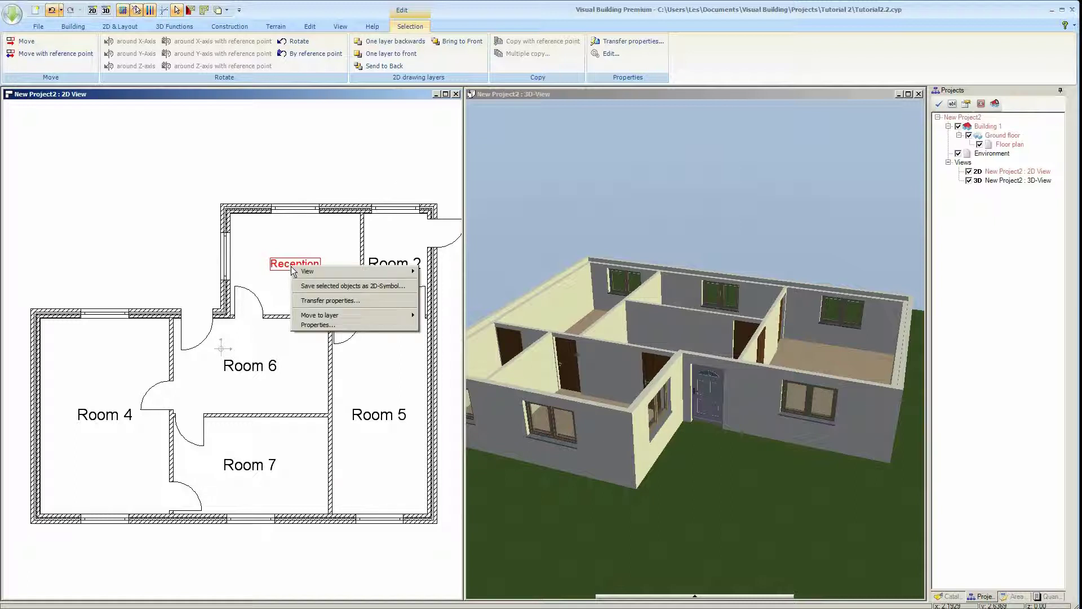
{"action": "left_click", "coordinate": [315, 300]}
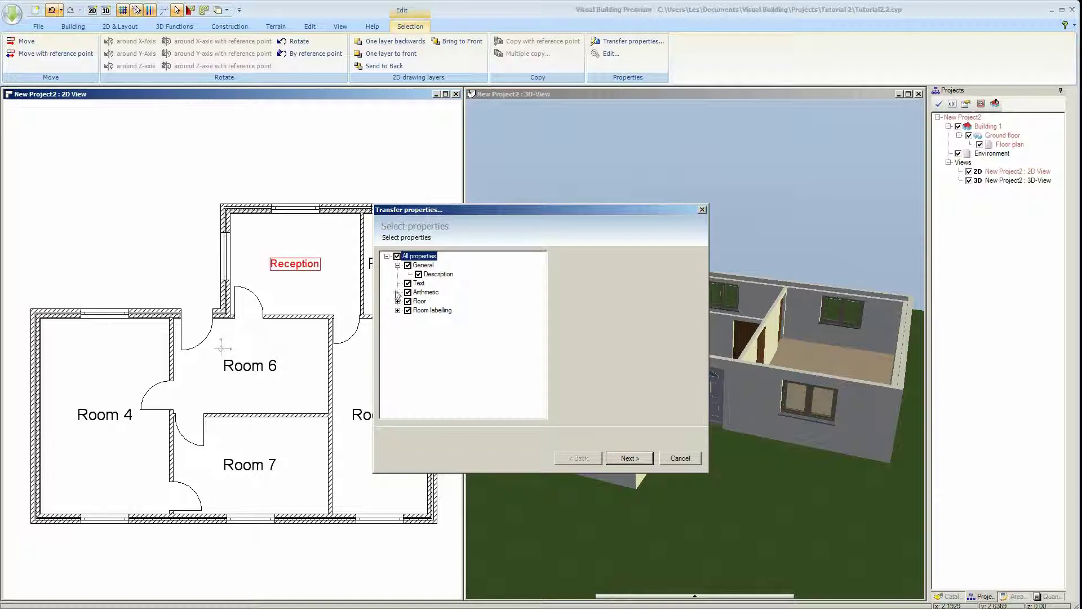
{"action": "left_click", "coordinate": [630, 458]}
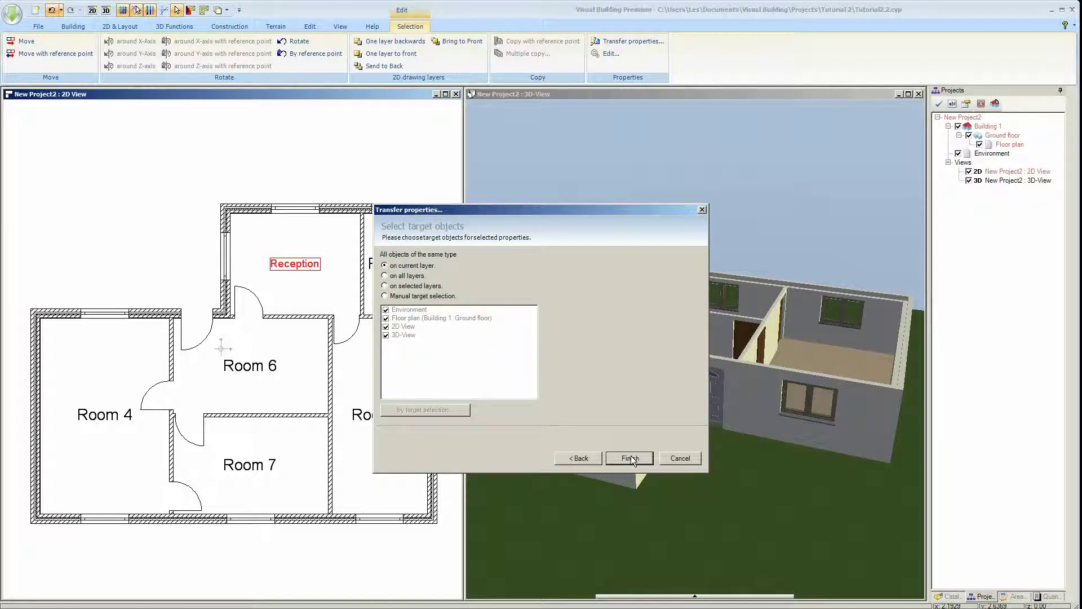
{"action": "left_click", "coordinate": [409, 276]}
{"action": "left_click", "coordinate": [628, 457]}
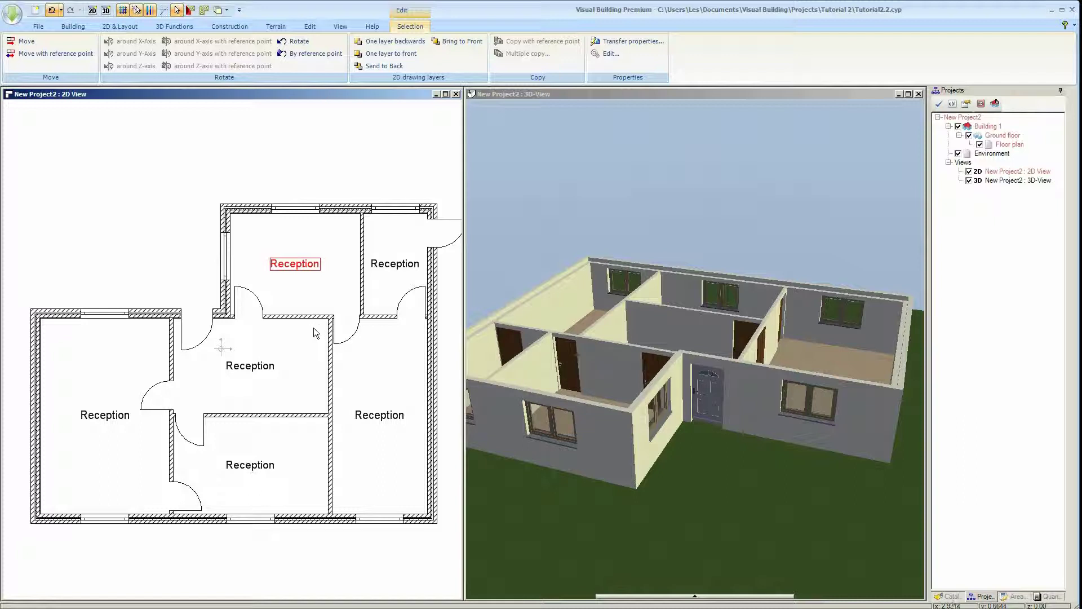
Step: Rename three rooms to Lounge, Hall and Utility
{"action": "double_click", "coordinate": [108, 423]}
{"action": "double_click", "coordinate": [468, 239]}
{"action": "type", "text": "Lounge"}
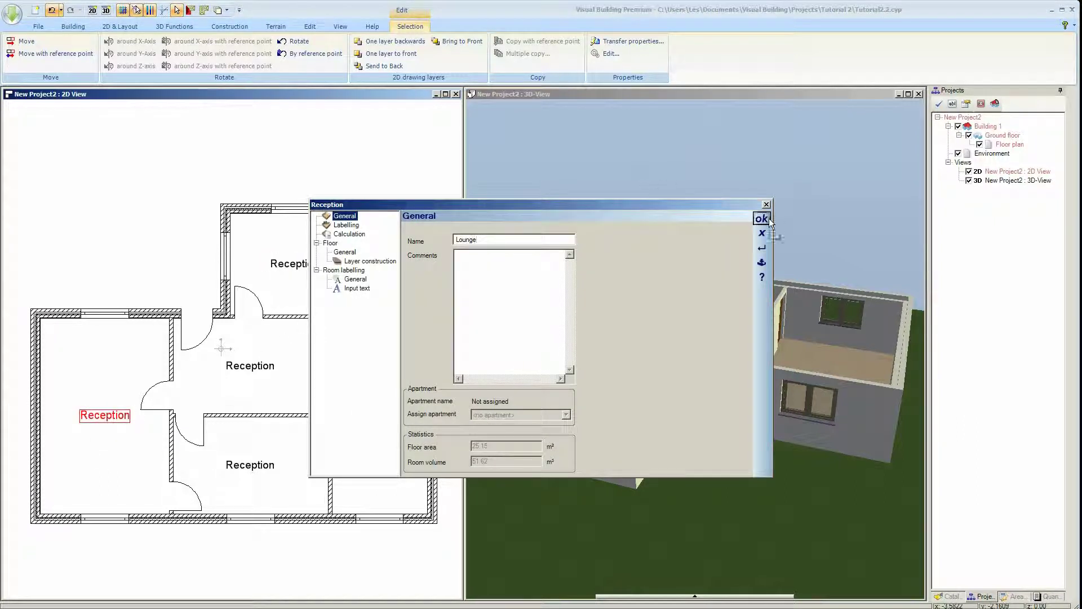
{"action": "left_click", "coordinate": [762, 218]}
{"action": "double_click", "coordinate": [261, 367]}
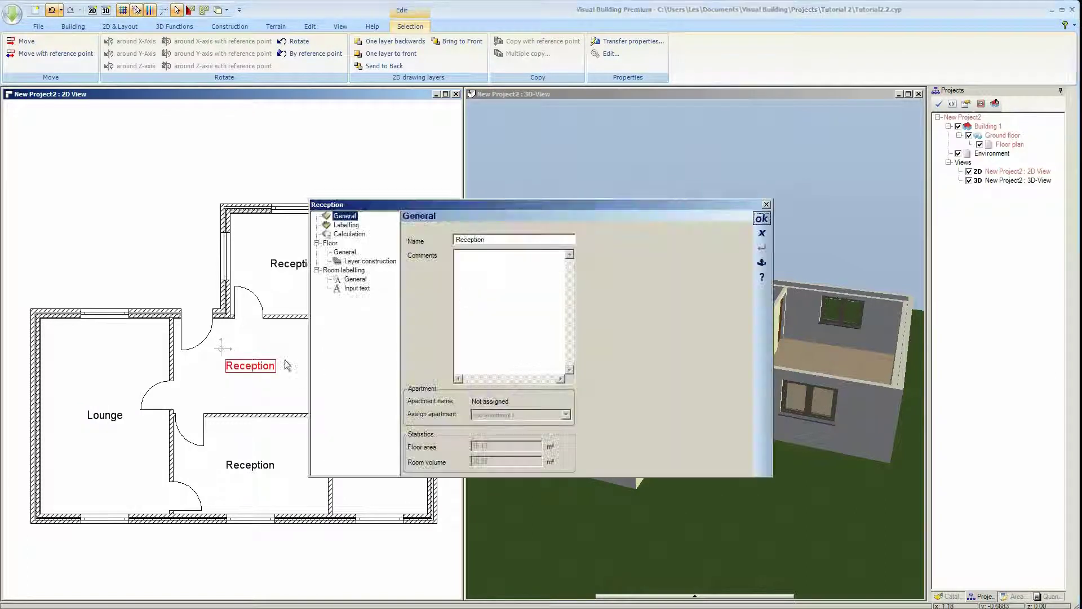
{"action": "double_click", "coordinate": [488, 240]}
{"action": "type", "text": "Hall"}
{"action": "left_click", "coordinate": [762, 219]}
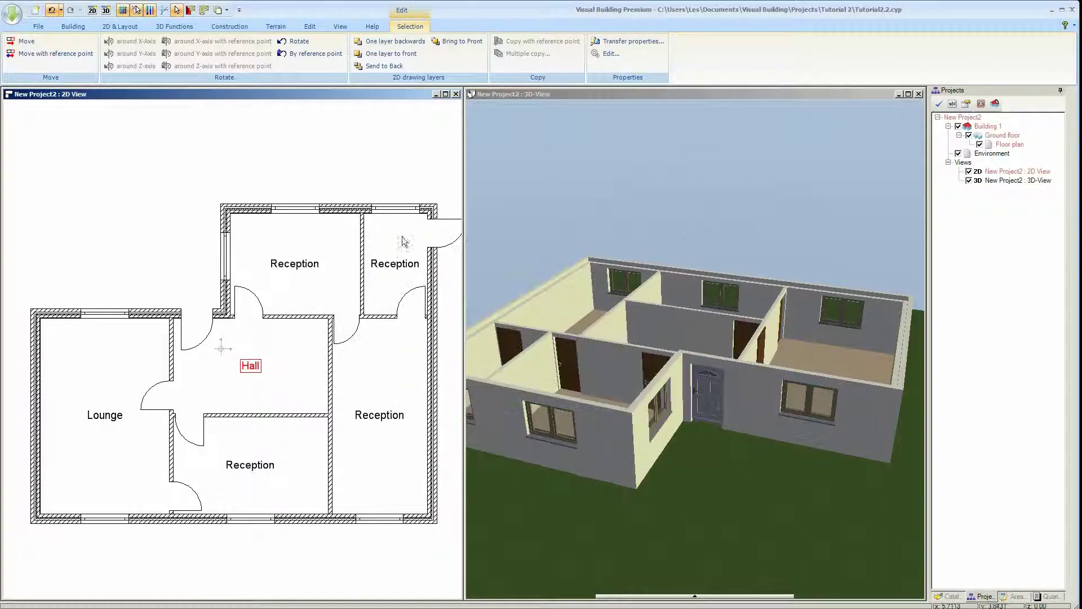
{"action": "double_click", "coordinate": [392, 262]}
{"action": "type", "text": "U"}
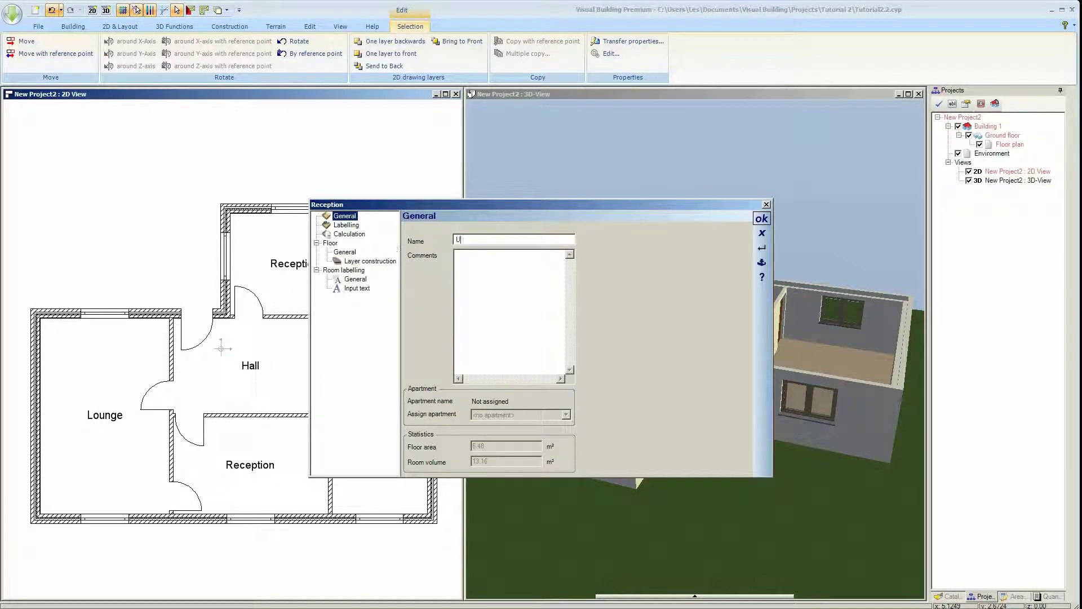
{"action": "type", "text": "tility"}
{"action": "key", "text": "Return"}
Step: Rename the two lower rooms to Kitchen and Dining Room, then deselect
{"action": "double_click", "coordinate": [380, 415]}
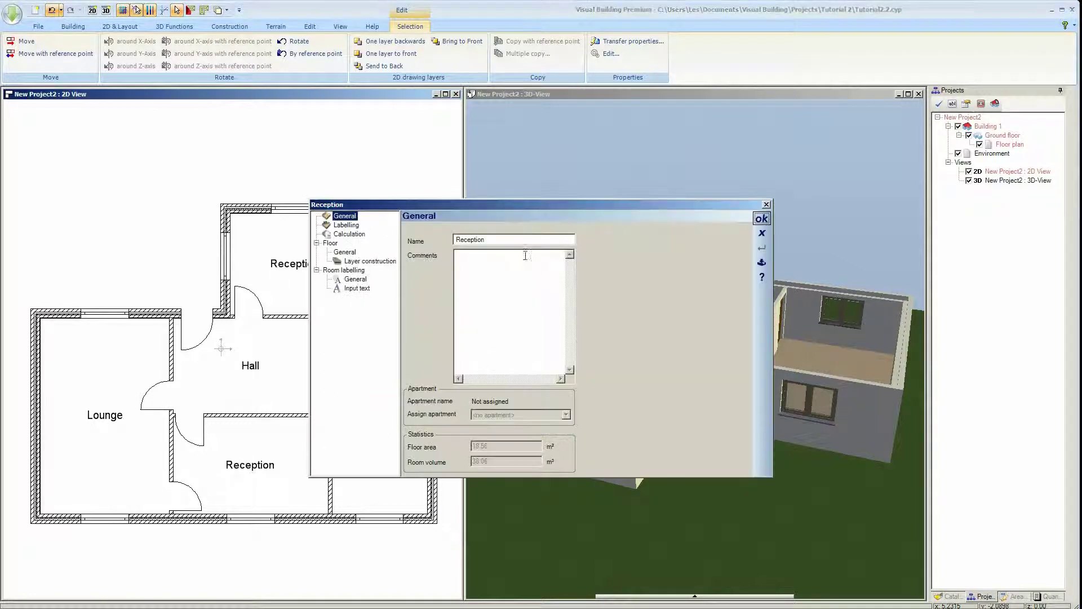
{"action": "type", "text": "Kitchen"}
{"action": "key", "text": "Return"}
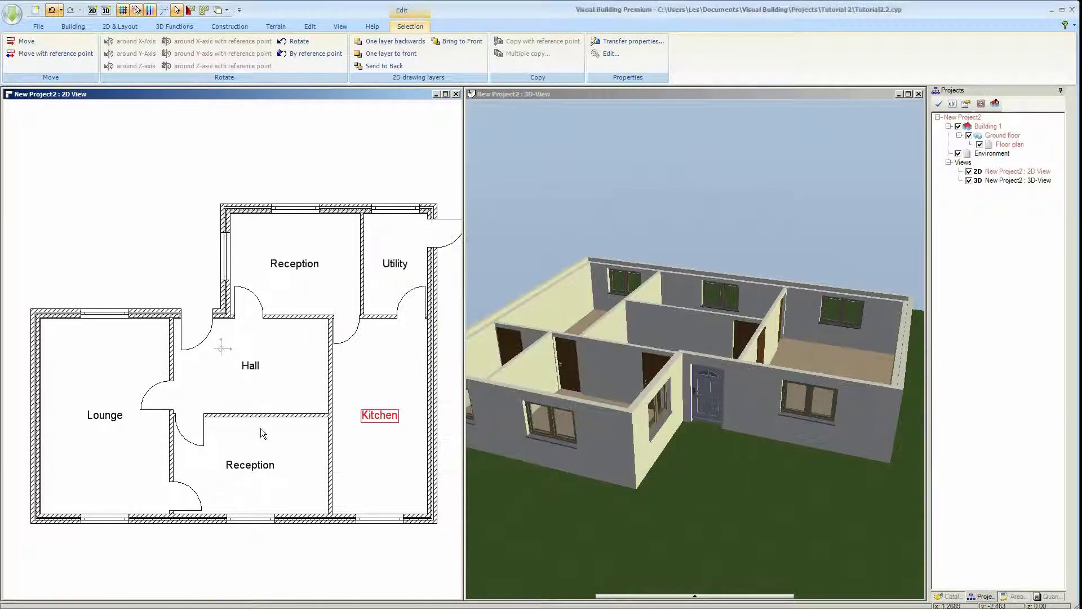
{"action": "double_click", "coordinate": [251, 465]}
{"action": "type", "text": "Dining"}
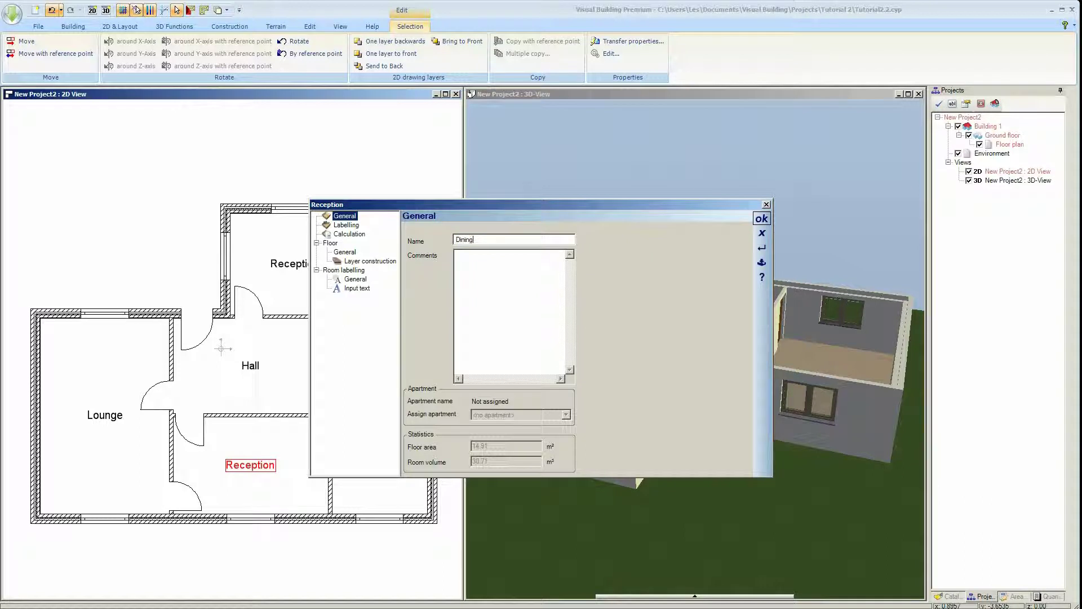
{"action": "type", "text": " Room"}
{"action": "key", "text": "Return"}
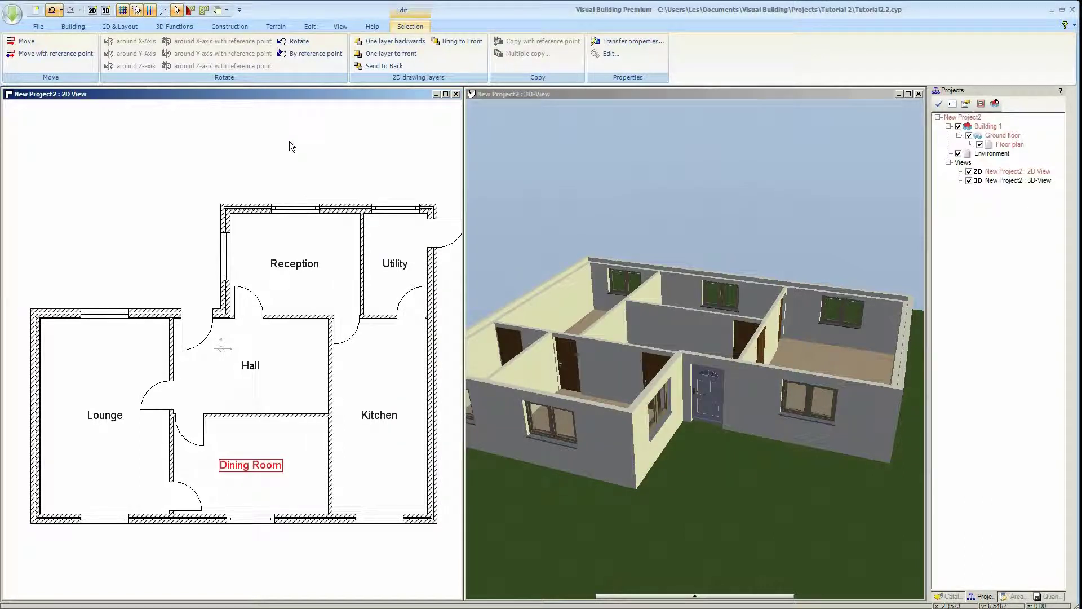
{"action": "key", "text": "Escape"}
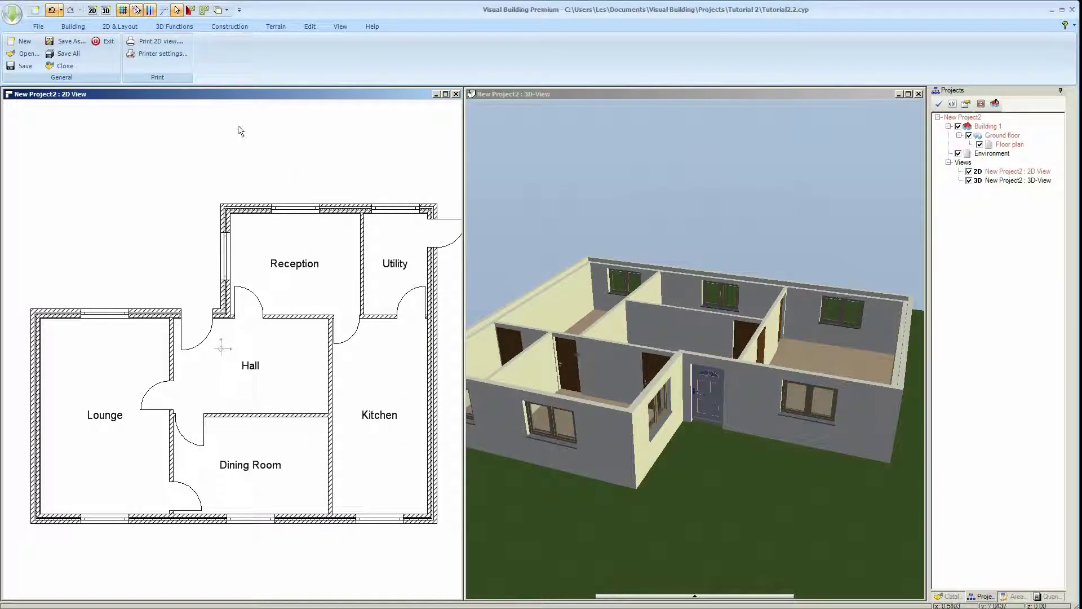
Step: Place a freely positioned door in the wall between Dining Room and Kitchen
{"action": "left_click", "coordinate": [73, 26]}
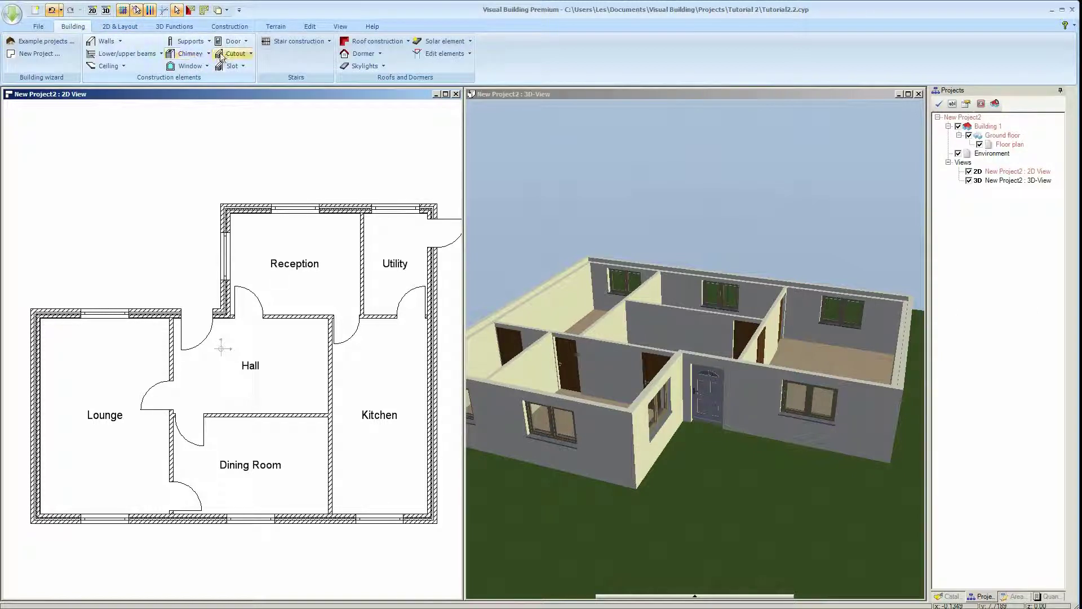
{"action": "left_click", "coordinate": [245, 42]}
{"action": "mouse_move", "coordinate": [246, 56]}
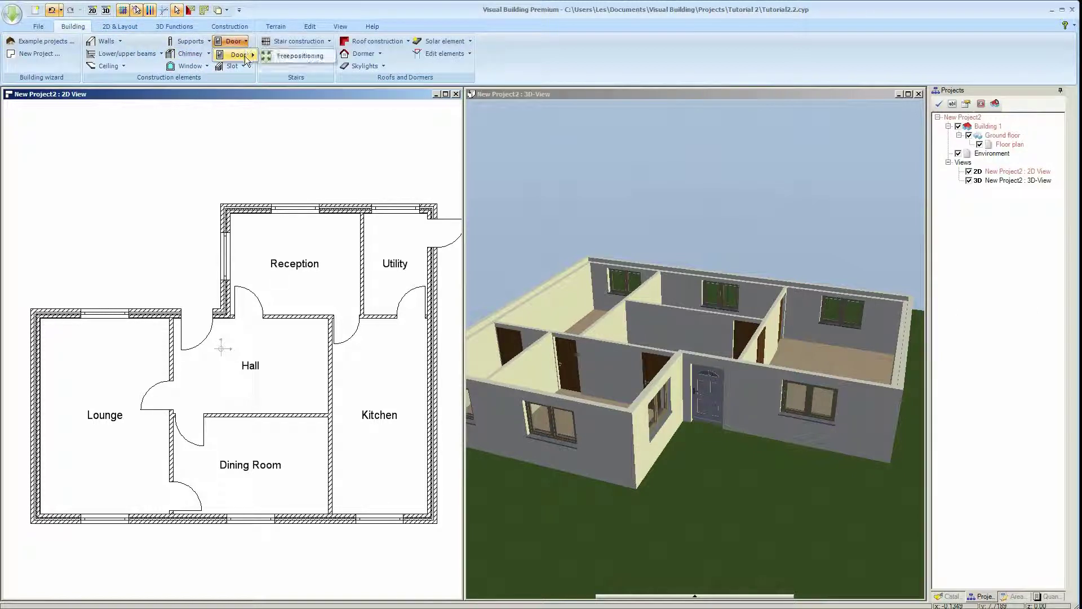
{"action": "left_click", "coordinate": [286, 56]}
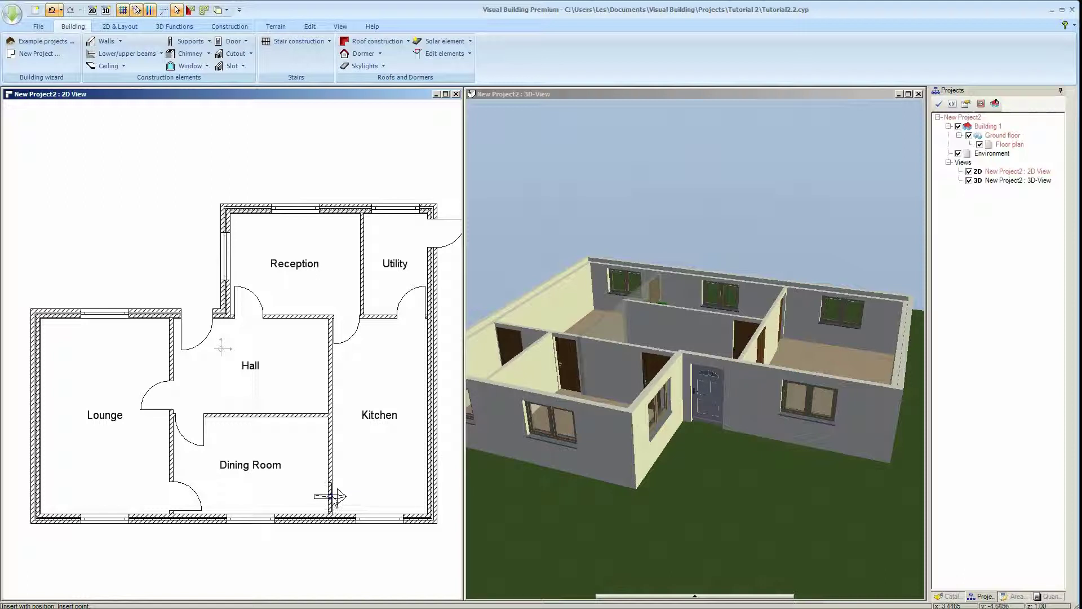
{"action": "left_click", "coordinate": [336, 497]}
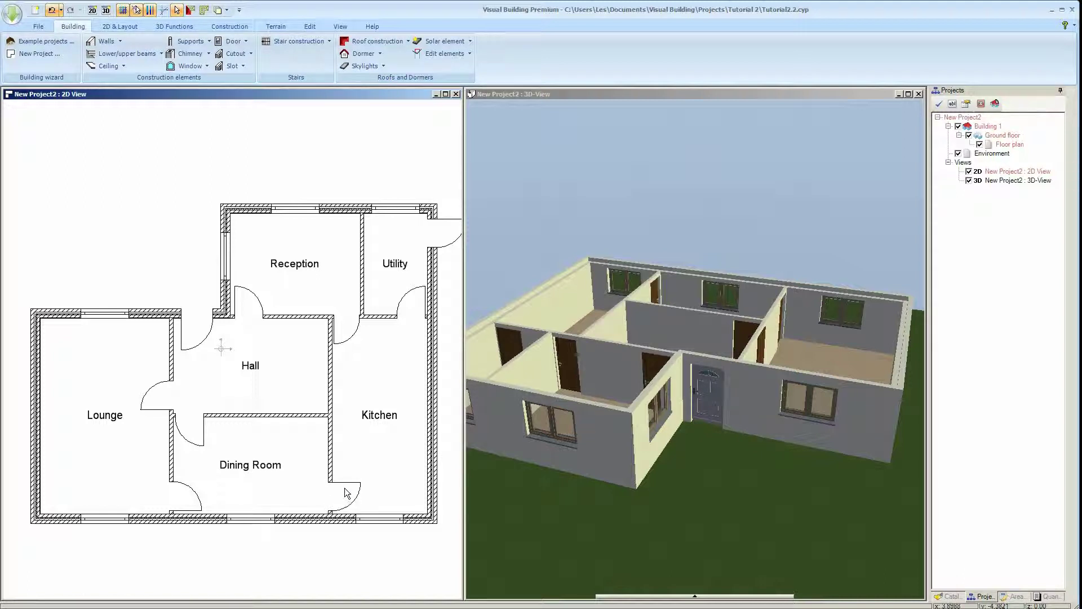
Step: Set the new 0.90 × 2.00 m door to hinge on the left
{"action": "left_click", "coordinate": [346, 493]}
{"action": "double_click", "coordinate": [347, 493]}
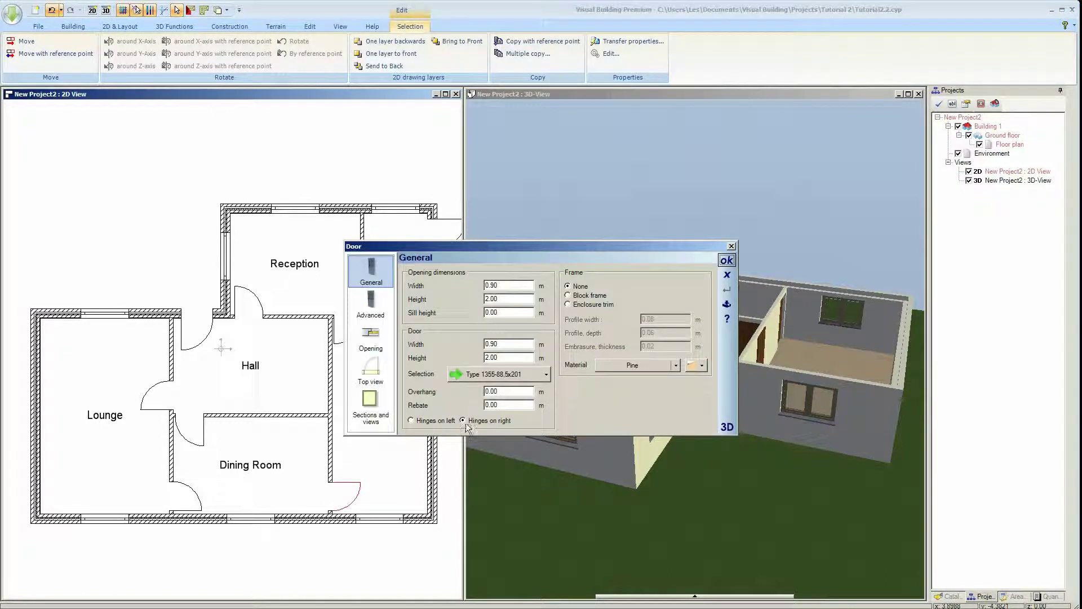
{"action": "left_click", "coordinate": [434, 421]}
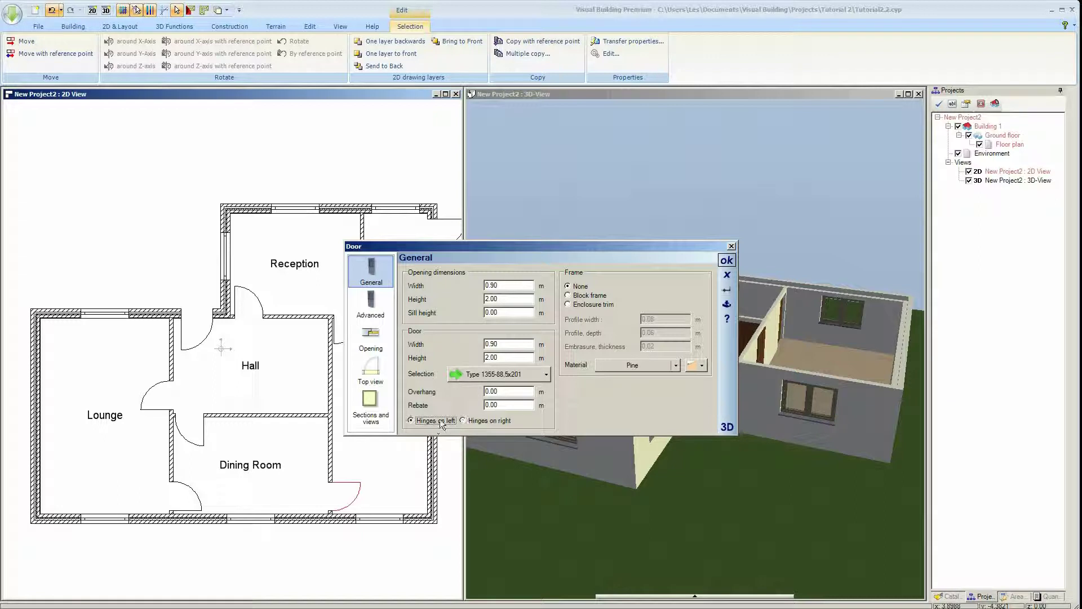
{"action": "left_click", "coordinate": [727, 261]}
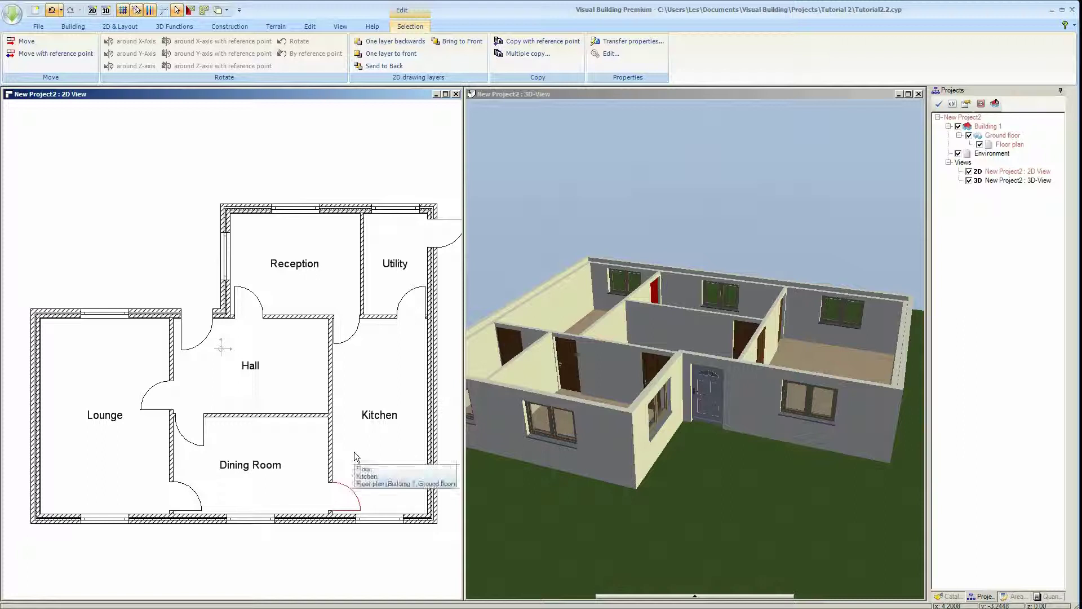
Step: Deselect the door and zoom out the 2D view to leave space around the plan
{"action": "left_click", "coordinate": [180, 504]}
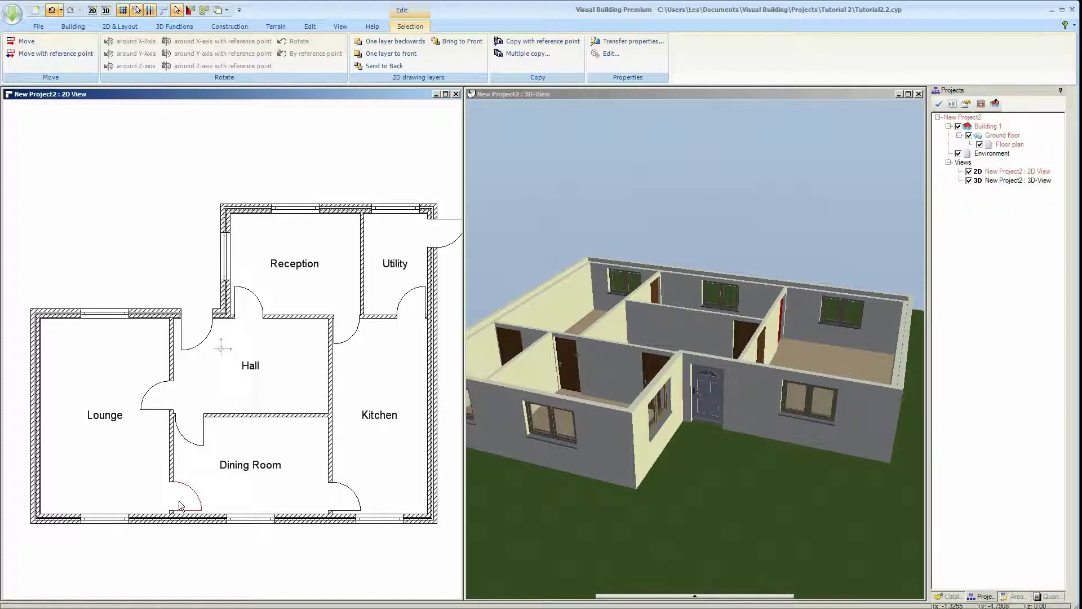
{"action": "key", "text": "Escape"}
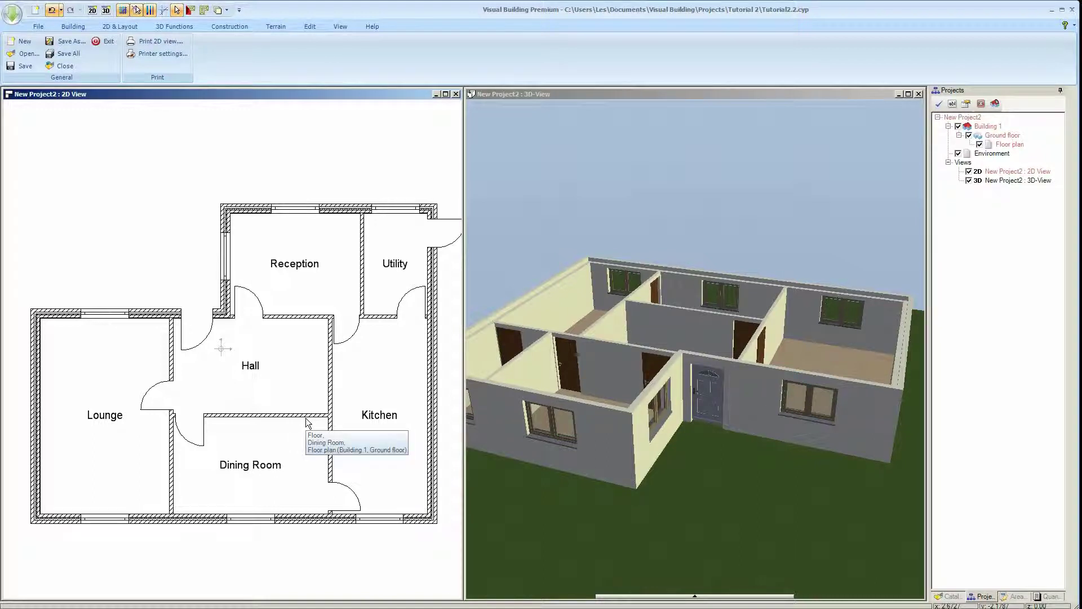
{"action": "left_click", "coordinate": [340, 26]}
{"action": "left_click", "coordinate": [342, 67]}
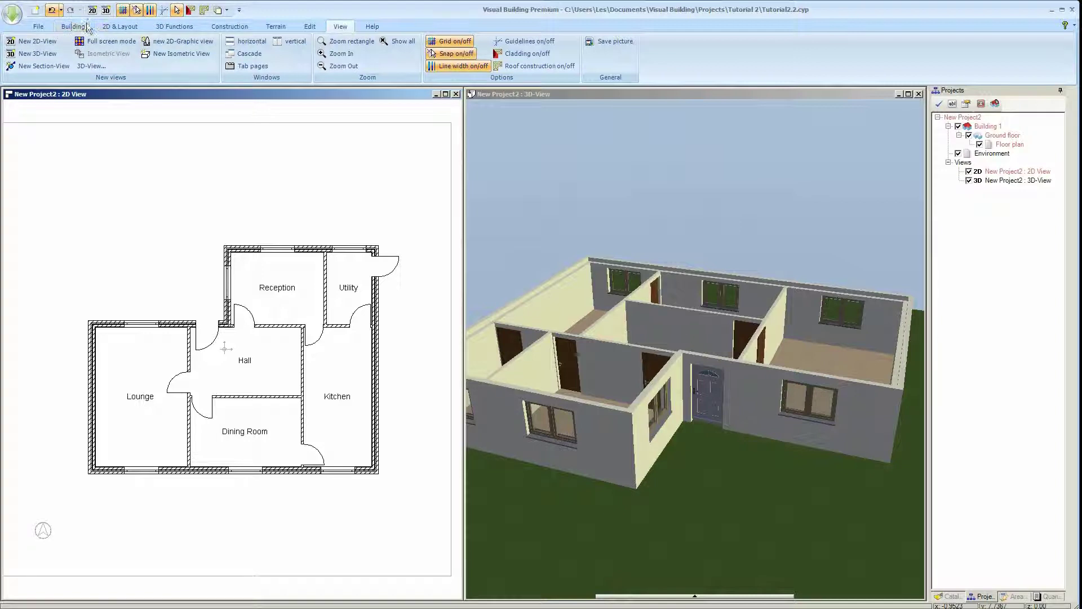
{"action": "left_click", "coordinate": [119, 26]}
Step: Set the Dimensions style to filled arrows with 2.5 mm text and save it as default
{"action": "left_click", "coordinate": [80, 54]}
{"action": "right_click", "coordinate": [79, 55]}
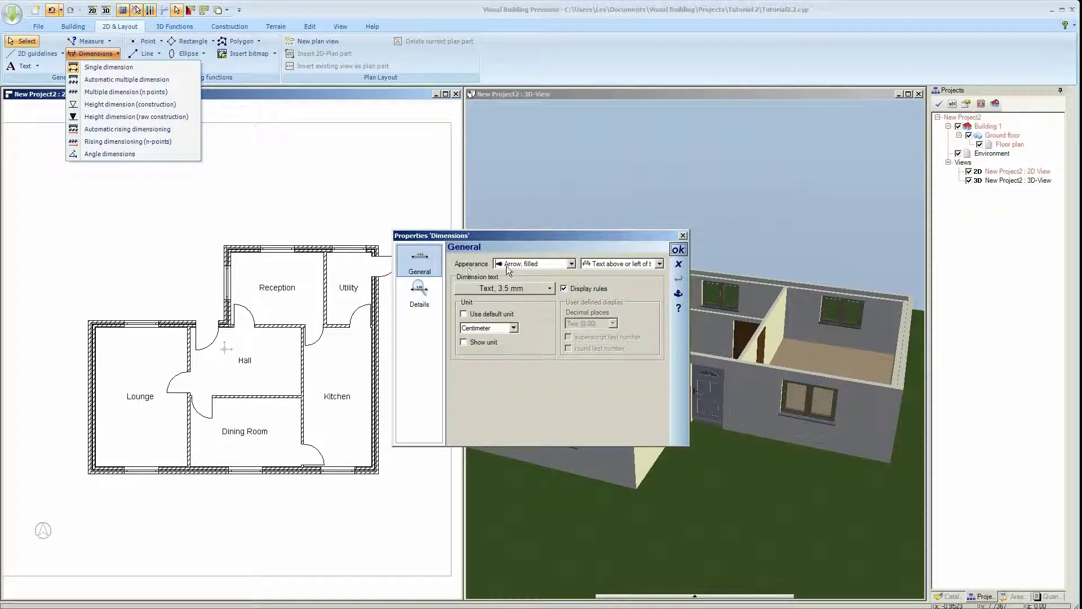
{"action": "left_click", "coordinate": [571, 263]}
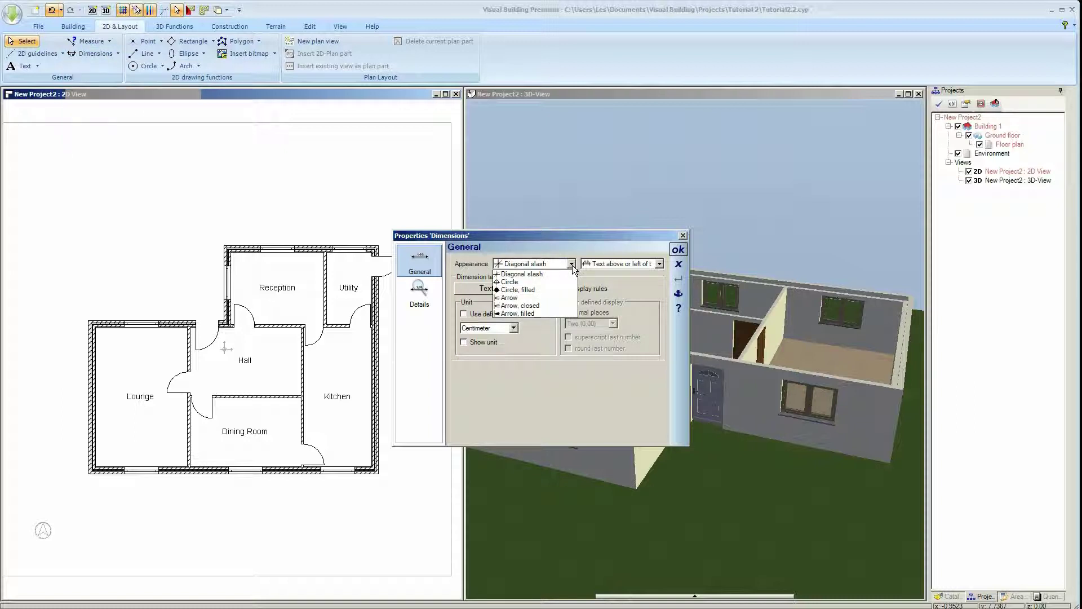
{"action": "left_click", "coordinate": [528, 313]}
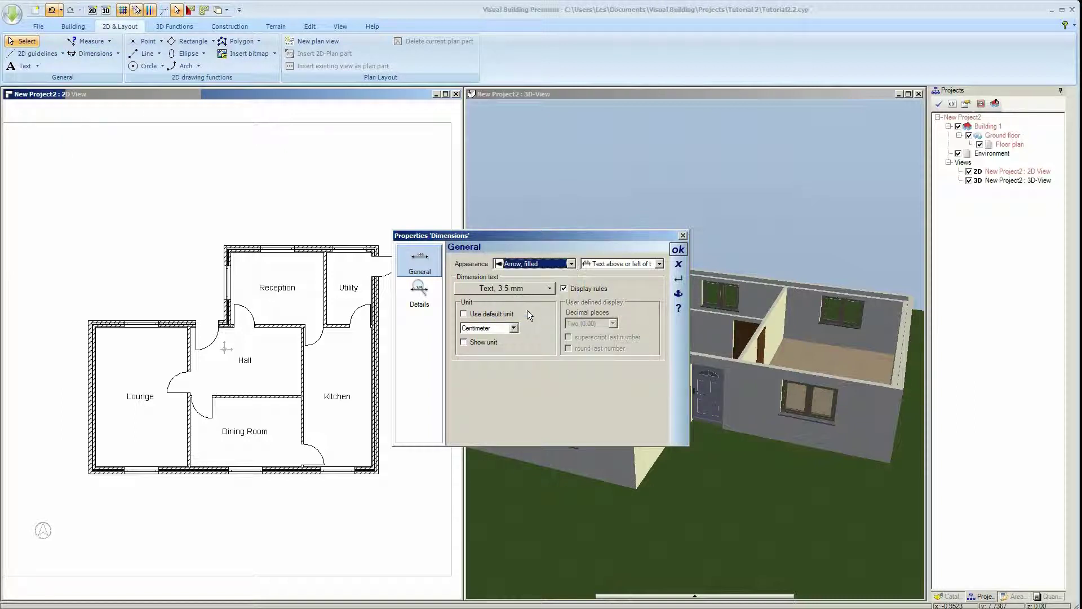
{"action": "left_click", "coordinate": [552, 288]}
{"action": "left_click", "coordinate": [509, 389]}
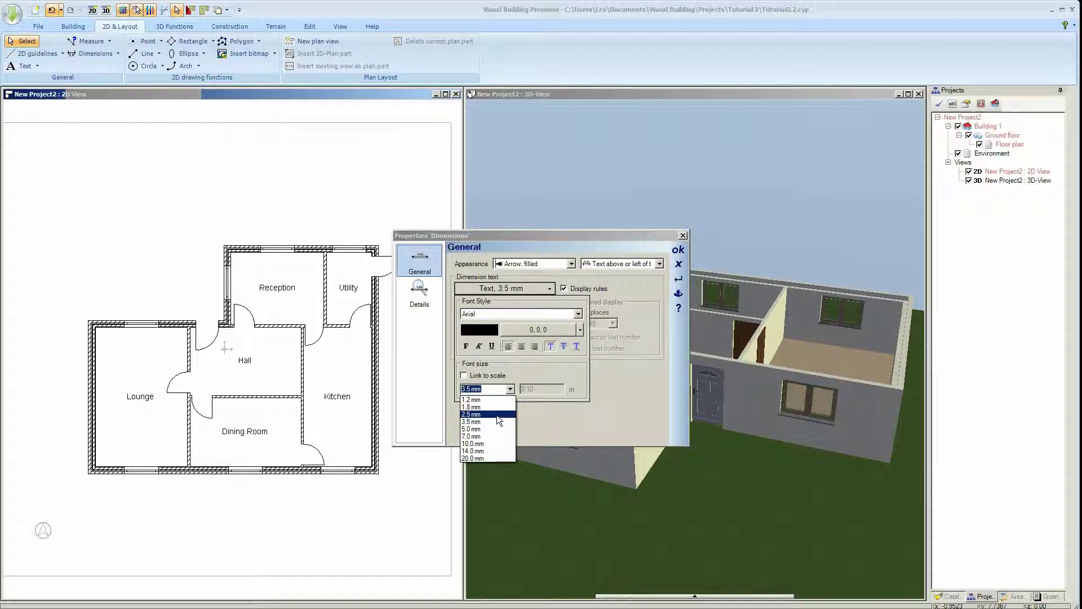
{"action": "left_click", "coordinate": [496, 415]}
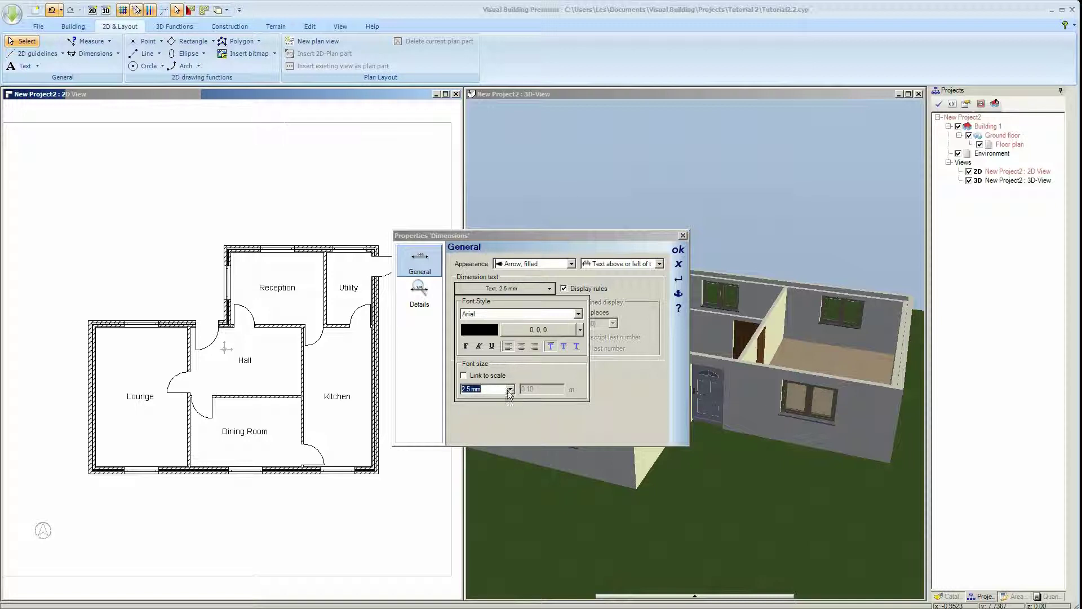
{"action": "left_click", "coordinate": [502, 390]}
{"action": "left_click", "coordinate": [617, 292]}
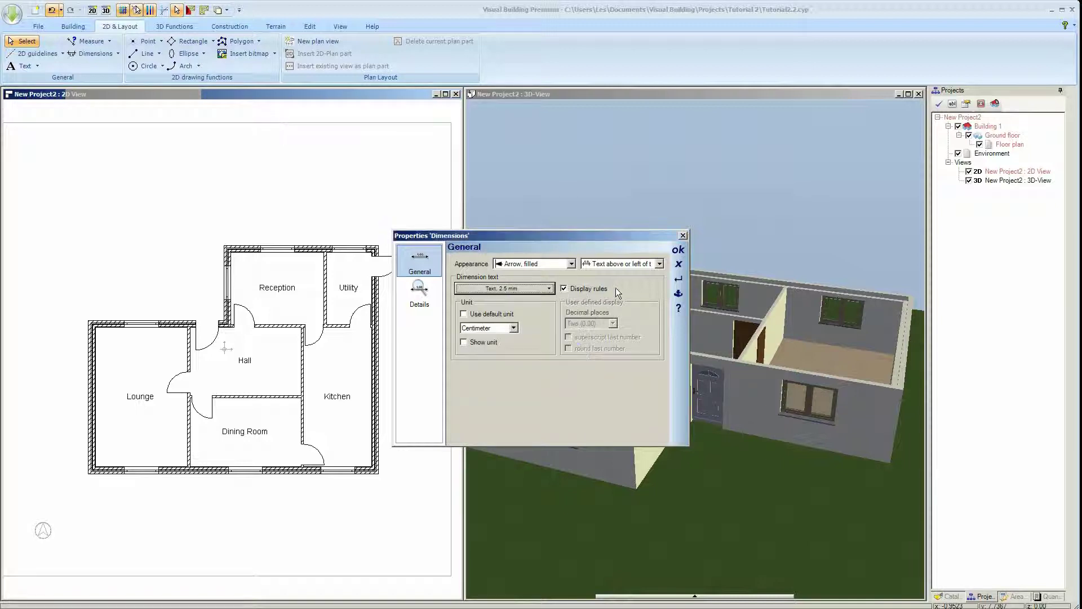
{"action": "left_click", "coordinate": [679, 293]}
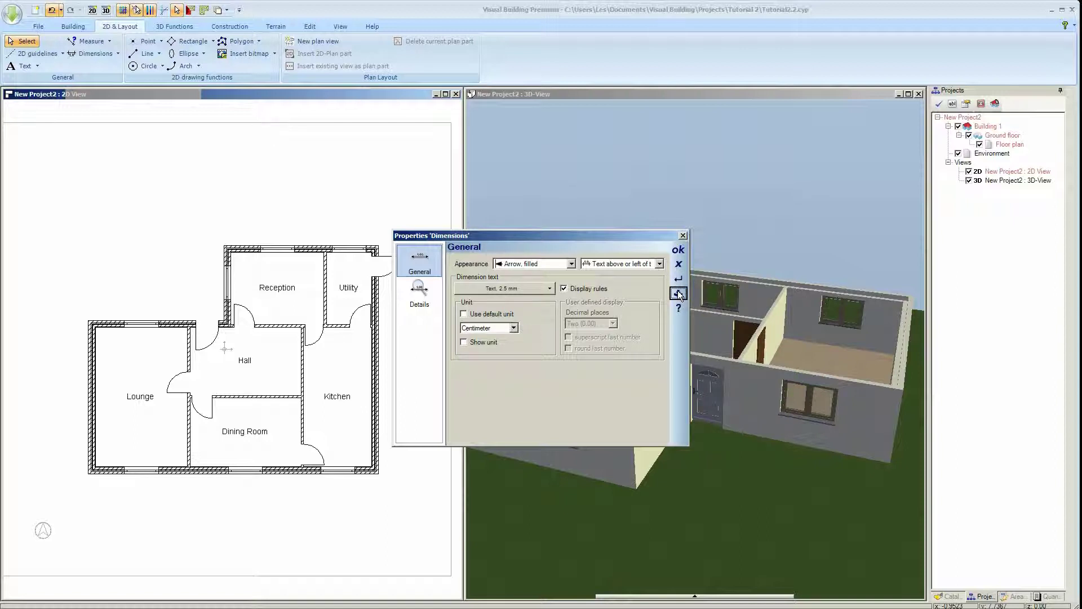
{"action": "left_click", "coordinate": [678, 250]}
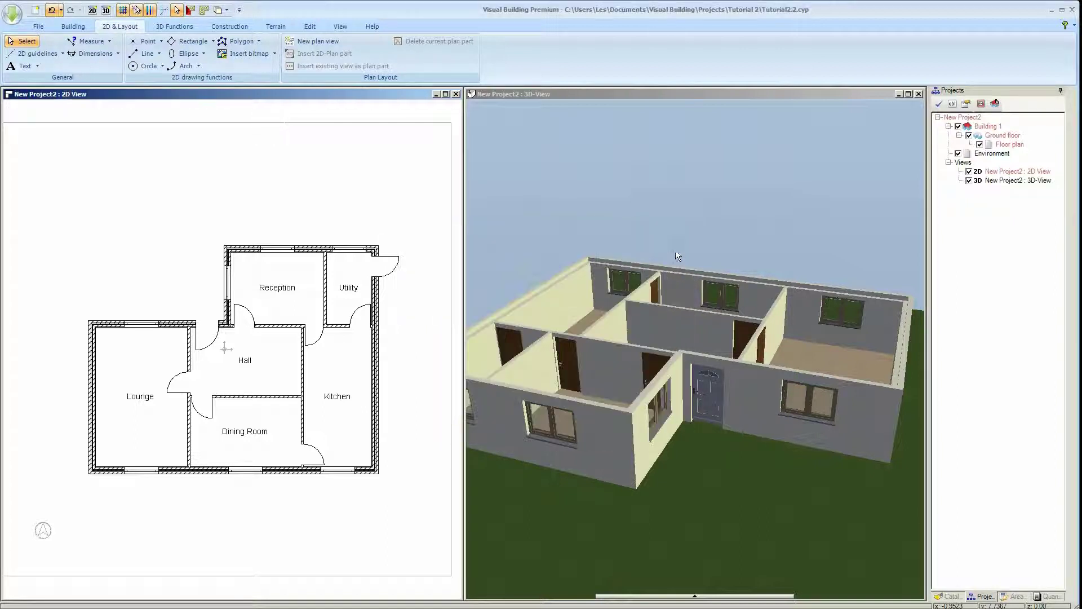
Step: Draw single corner-to-corner dimensions: 677 left of the plan and 1281 below it
{"action": "left_click", "coordinate": [106, 56]}
{"action": "left_click", "coordinate": [108, 67]}
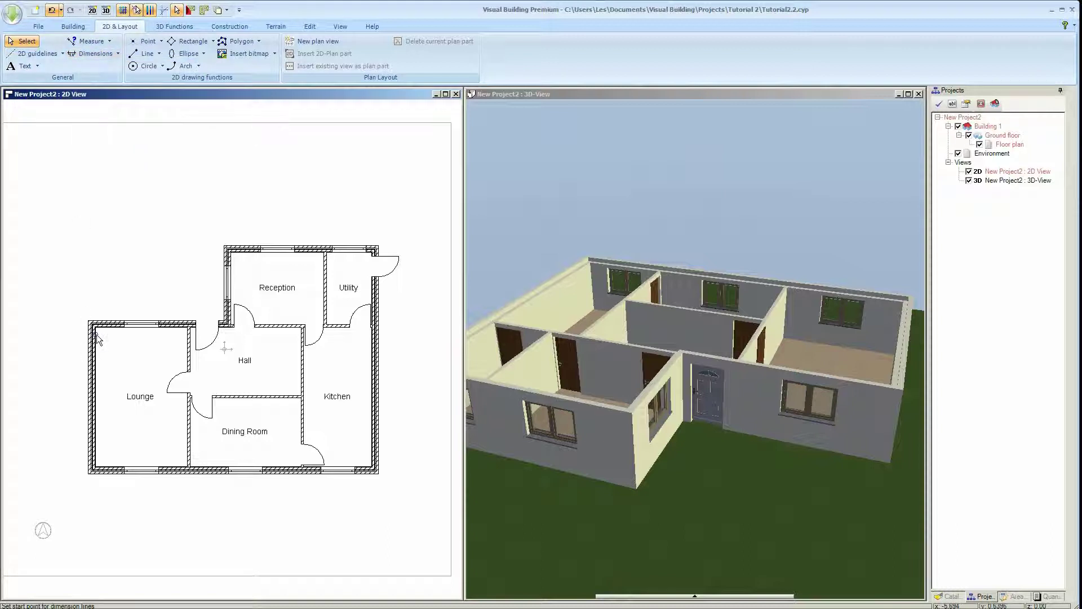
{"action": "left_click", "coordinate": [89, 322]}
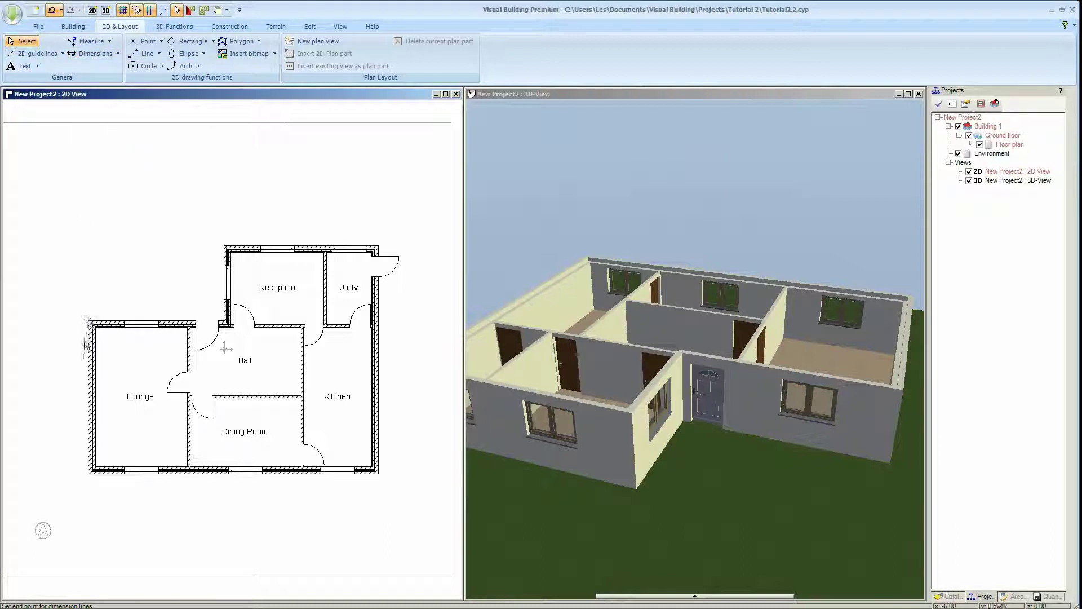
{"action": "left_click", "coordinate": [86, 474]}
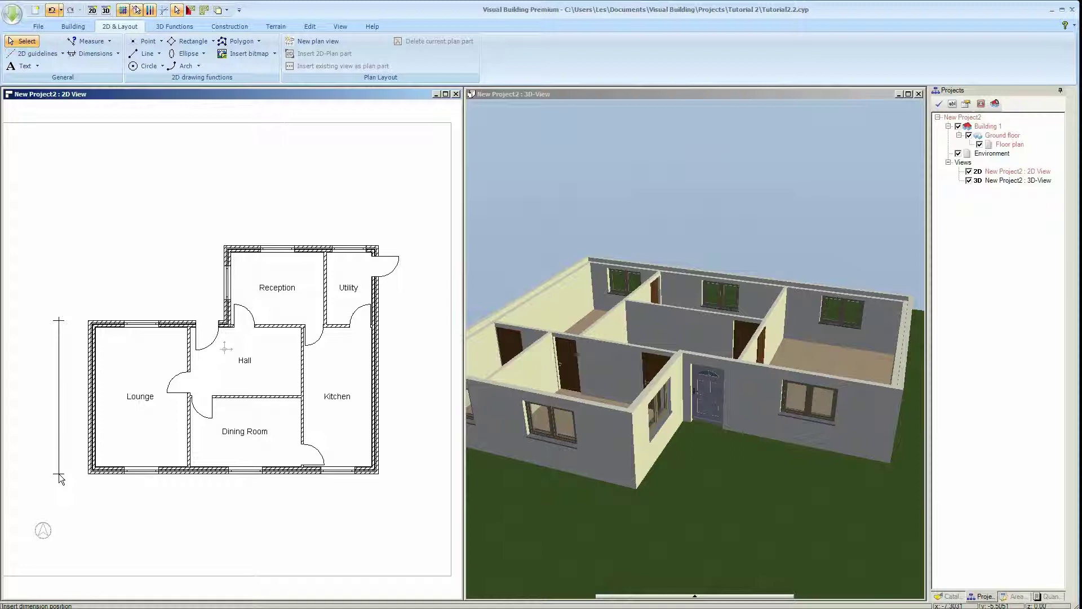
{"action": "left_click", "coordinate": [51, 473]}
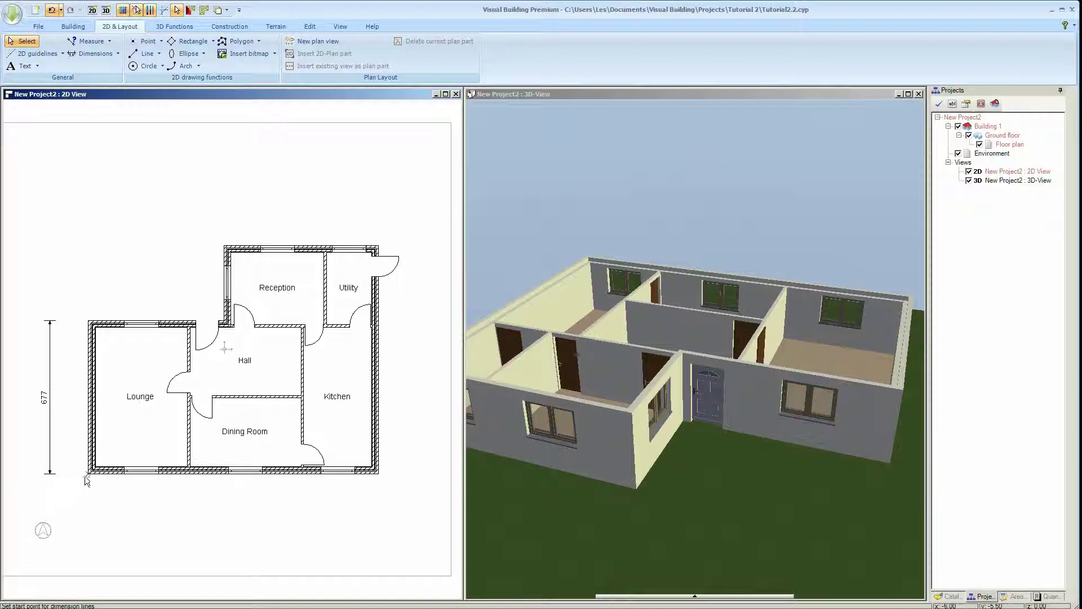
{"action": "left_click", "coordinate": [89, 476]}
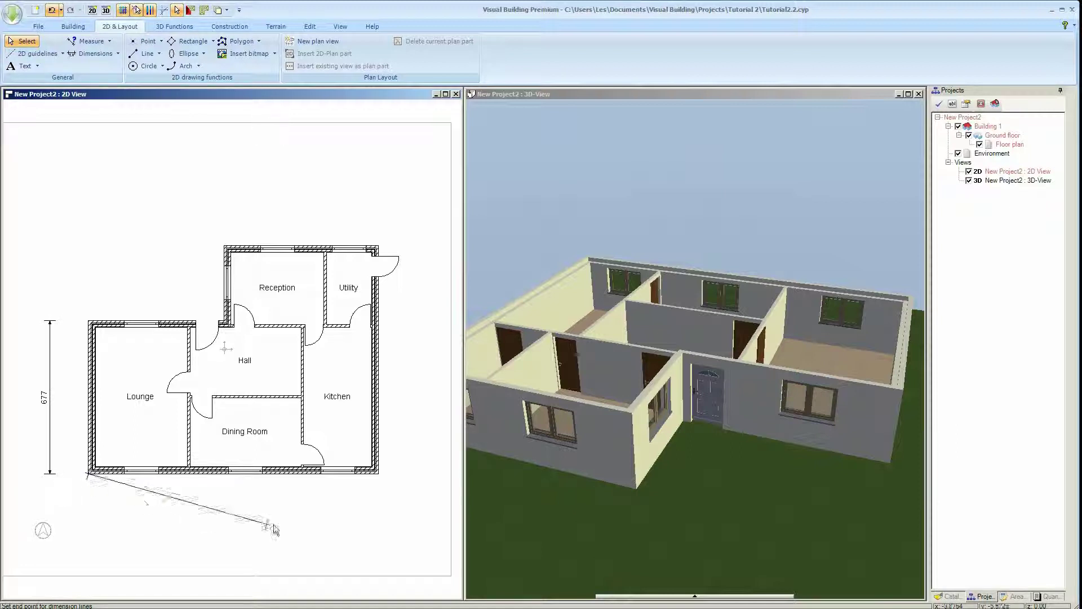
{"action": "left_click", "coordinate": [378, 473]}
{"action": "left_click", "coordinate": [374, 512]}
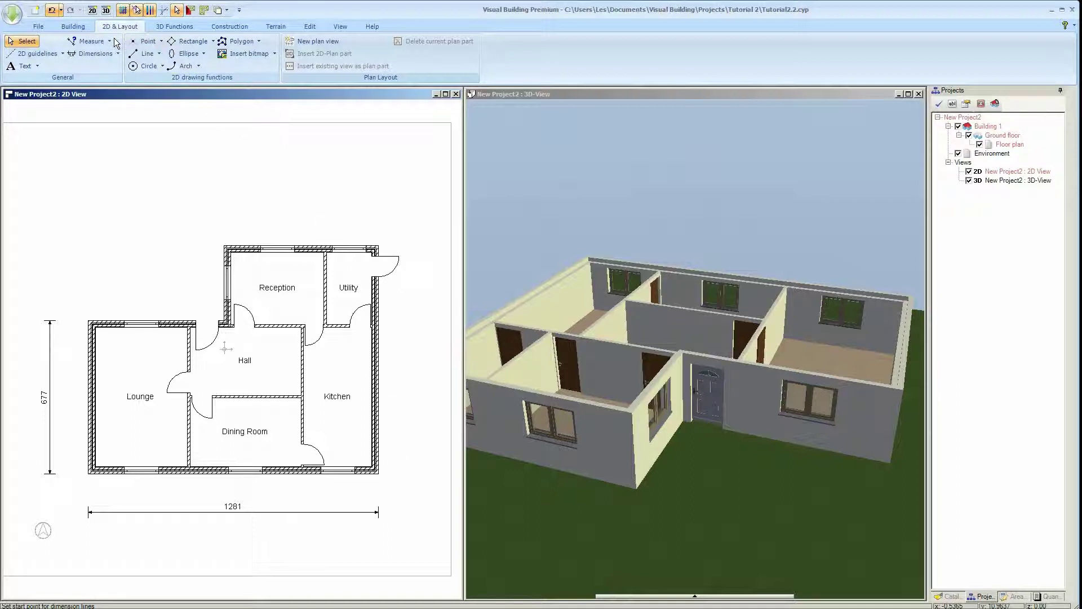
{"action": "key", "text": "Escape"}
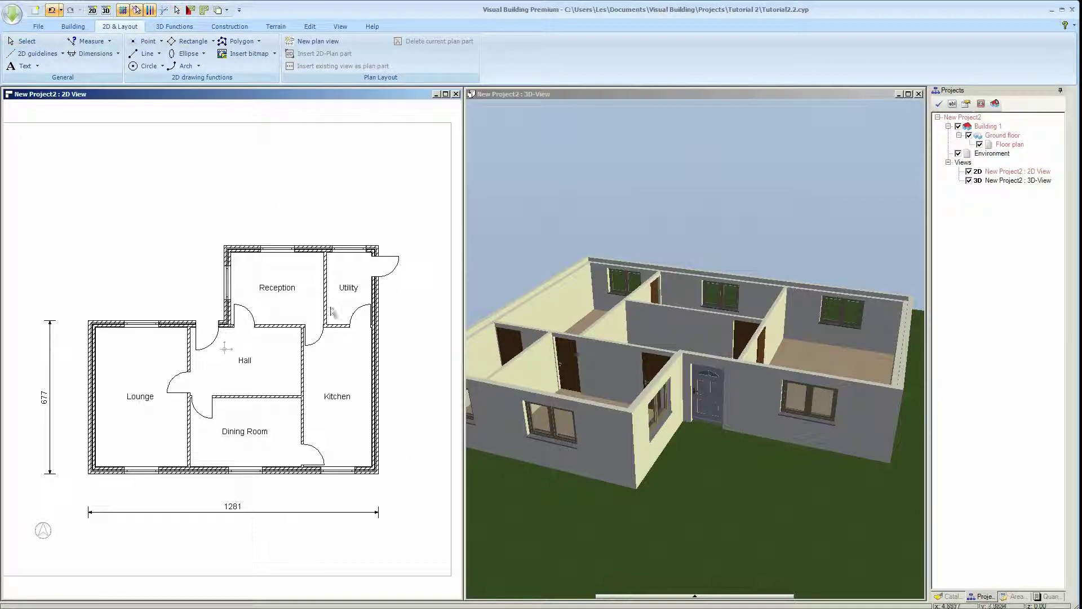
Step: Add the 18.56 m² floor area to the Kitchen room's label, then deselect the room
{"action": "left_click", "coordinate": [336, 396]}
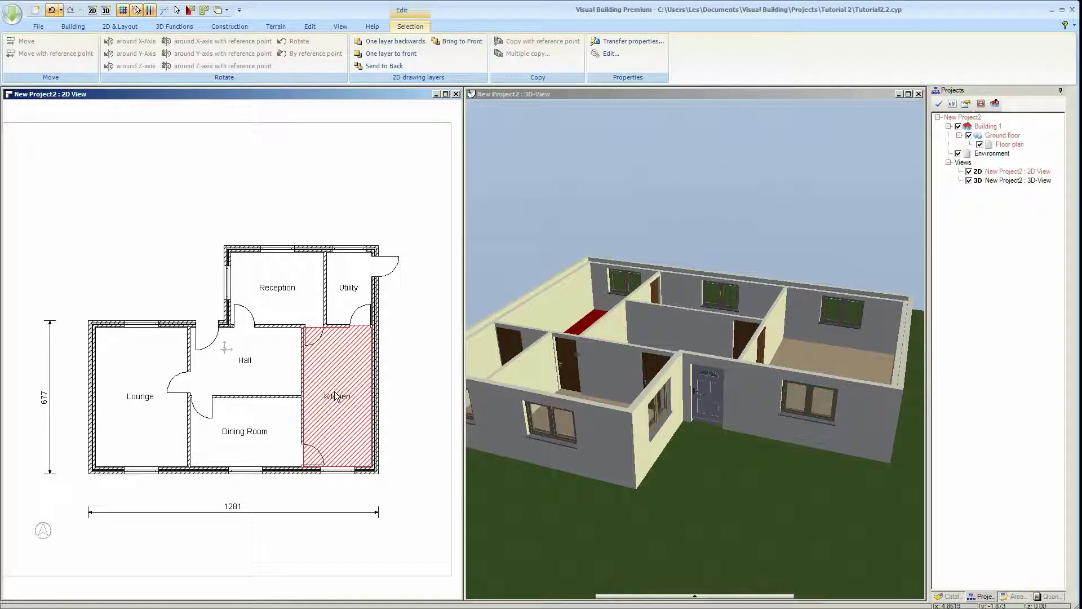
{"action": "double_click", "coordinate": [337, 397]}
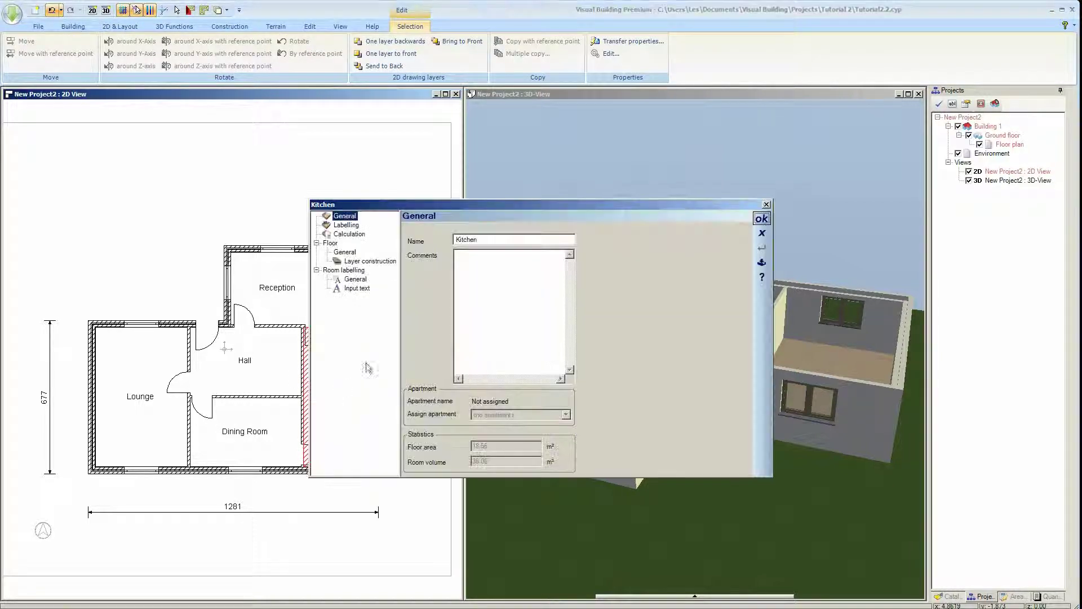
{"action": "left_click", "coordinate": [348, 225]}
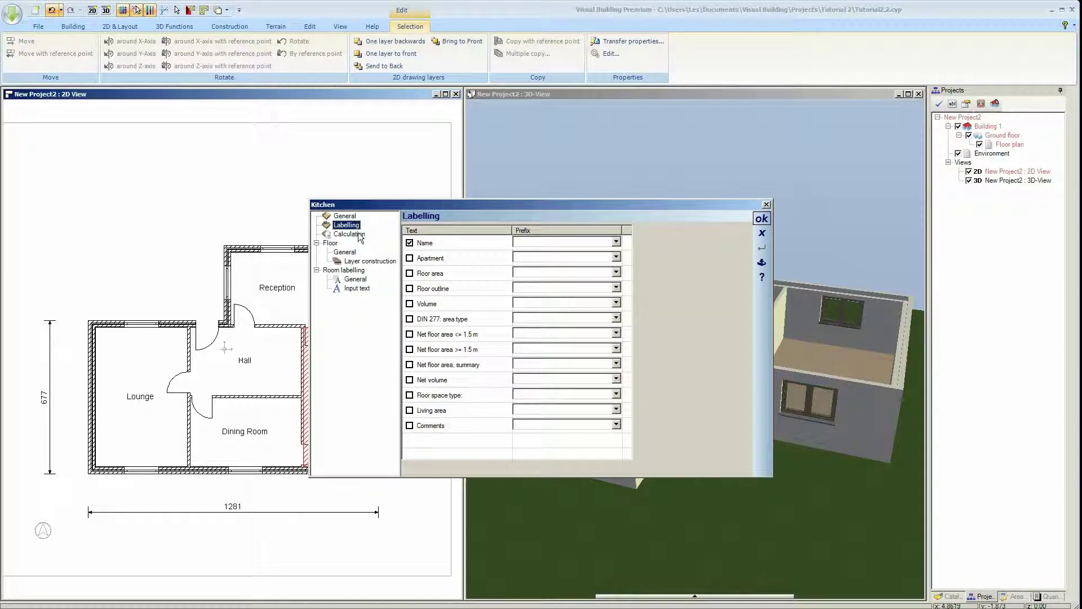
{"action": "left_click", "coordinate": [410, 274]}
{"action": "left_click", "coordinate": [761, 219]}
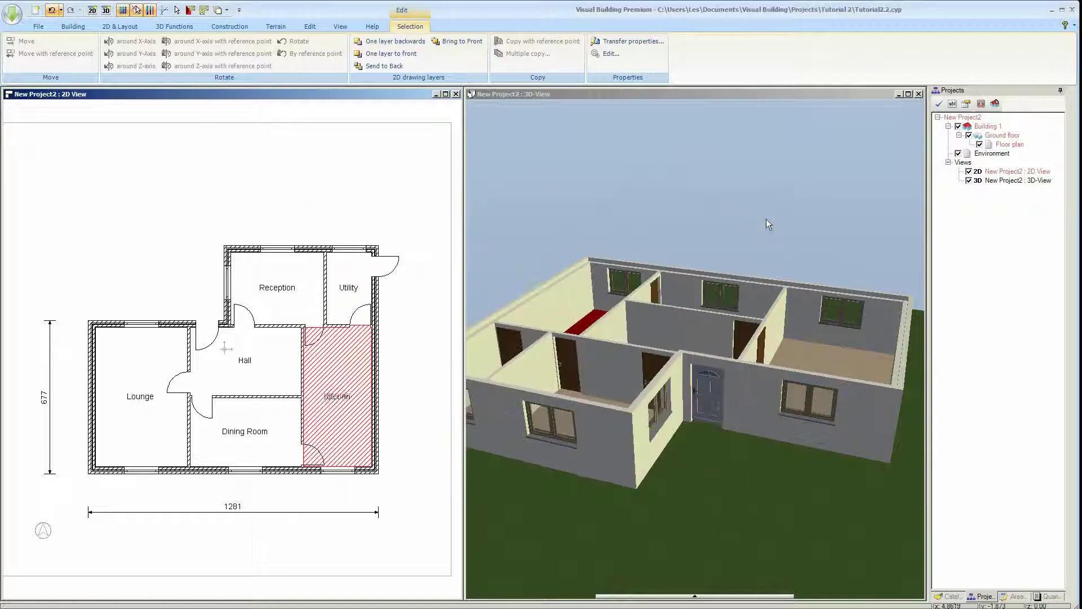
{"action": "left_click", "coordinate": [425, 364]}
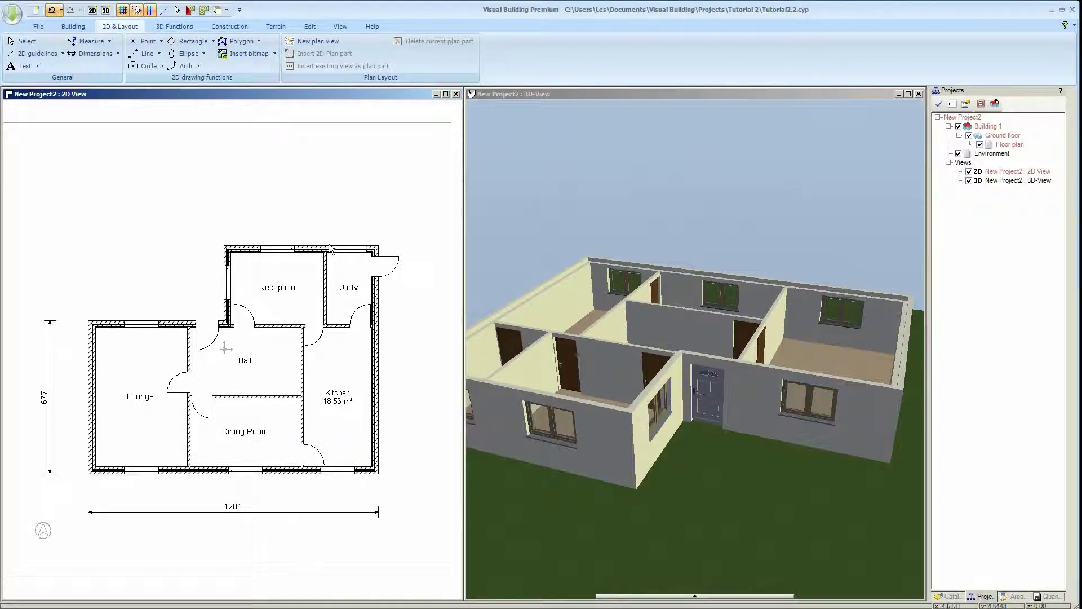
Step: Draw a single 1008 dimension along the plan's right side, cancelling the extra top-wall dimension
{"action": "left_click", "coordinate": [79, 54]}
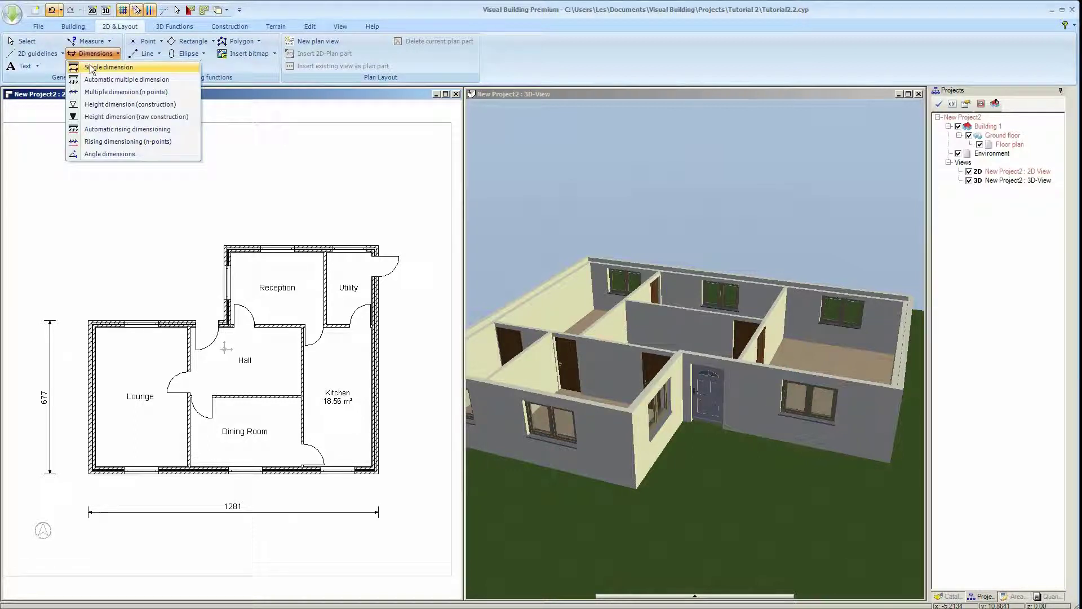
{"action": "left_click", "coordinate": [93, 62]}
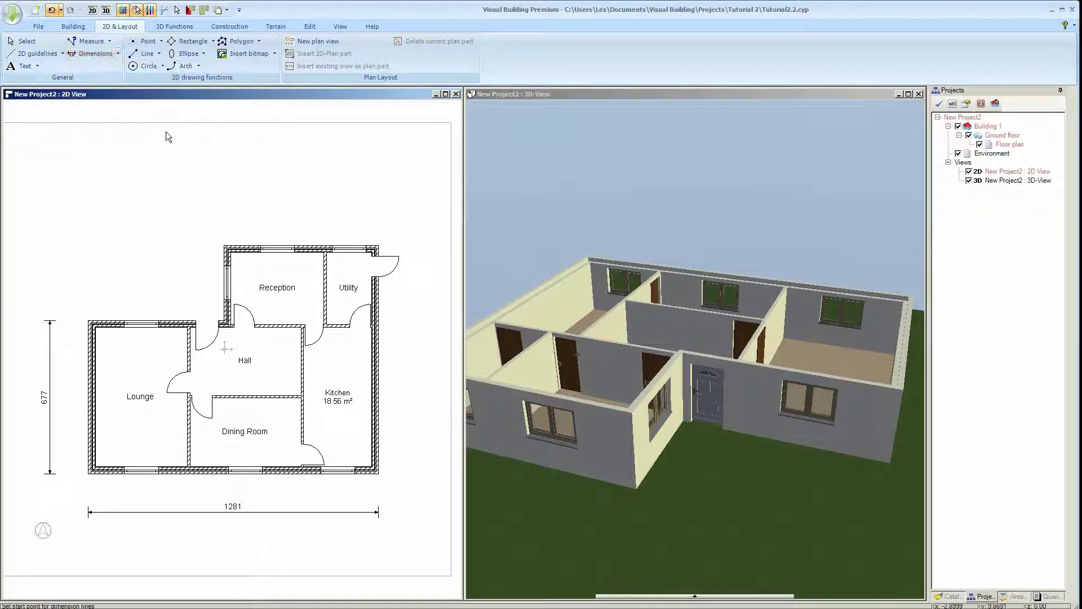
{"action": "left_click", "coordinate": [379, 474]}
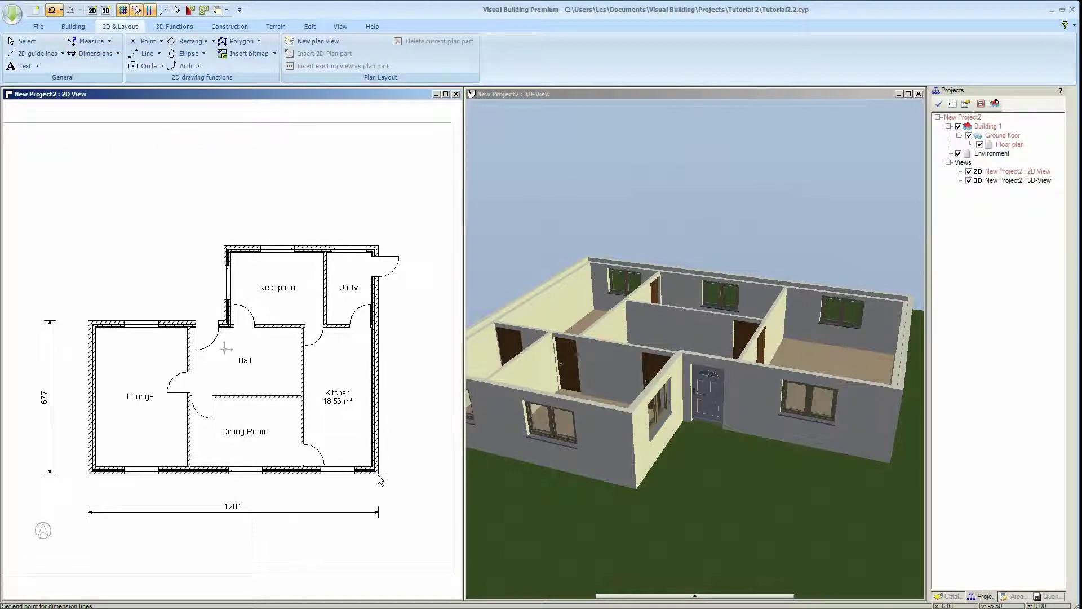
{"action": "left_click", "coordinate": [379, 247]}
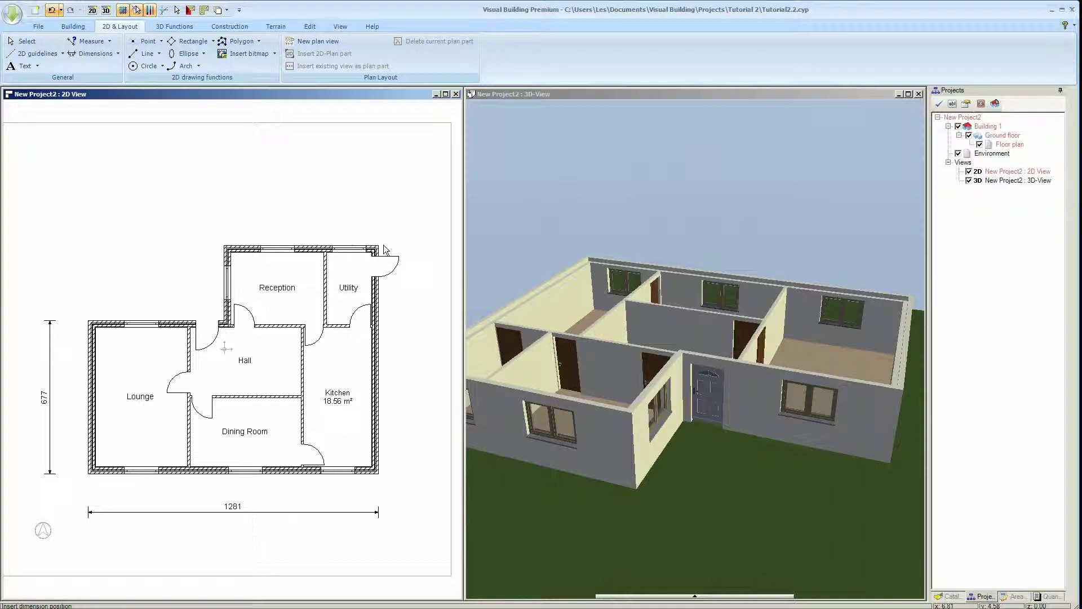
{"action": "left_click", "coordinate": [426, 255]}
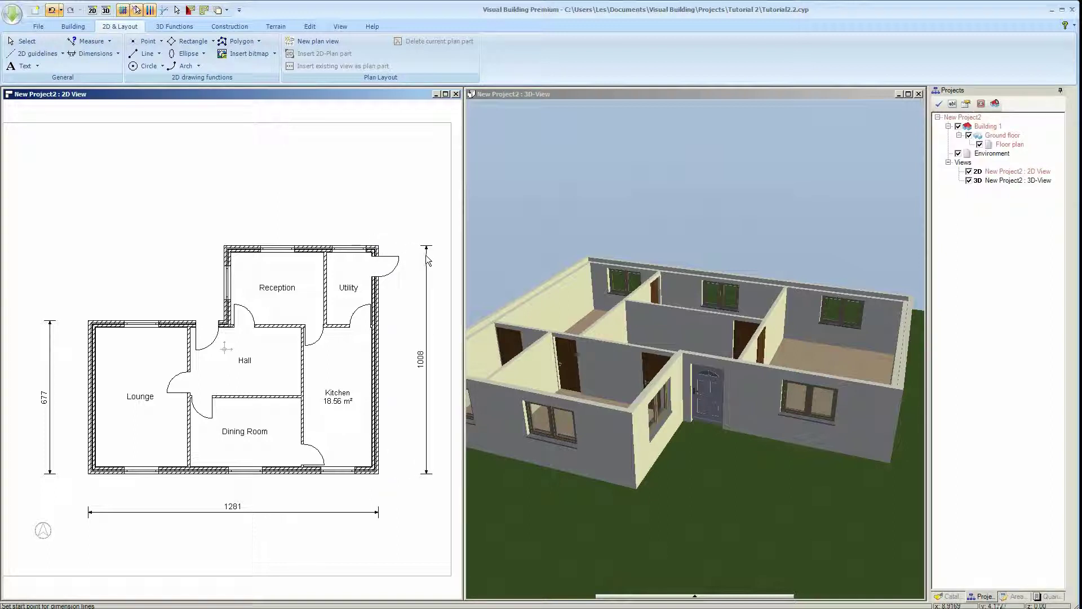
{"action": "left_click", "coordinate": [378, 246]}
{"action": "left_click", "coordinate": [224, 247]}
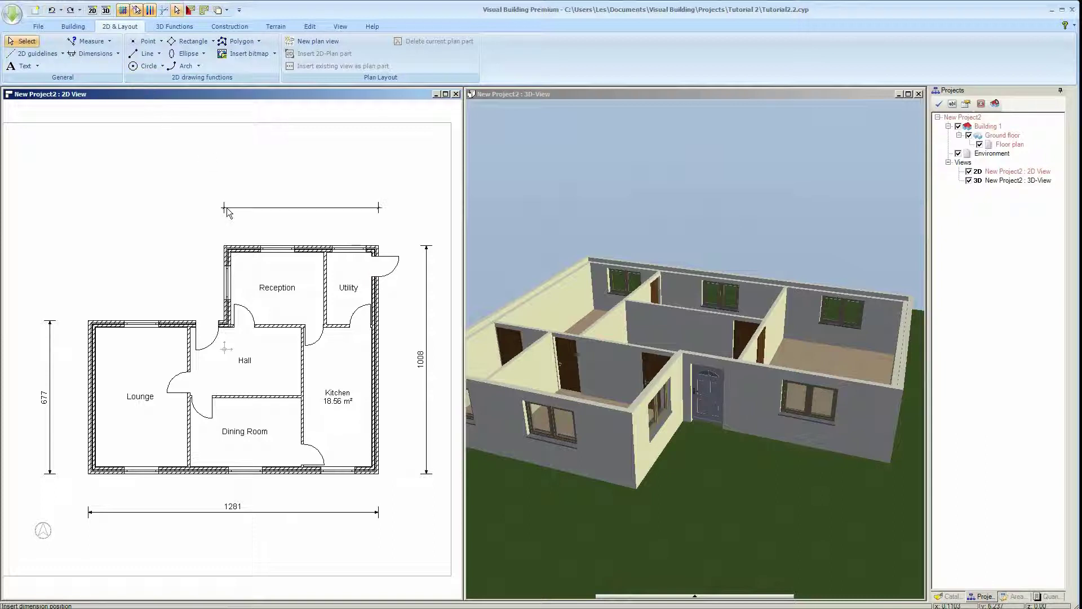
{"action": "key", "text": "Escape"}
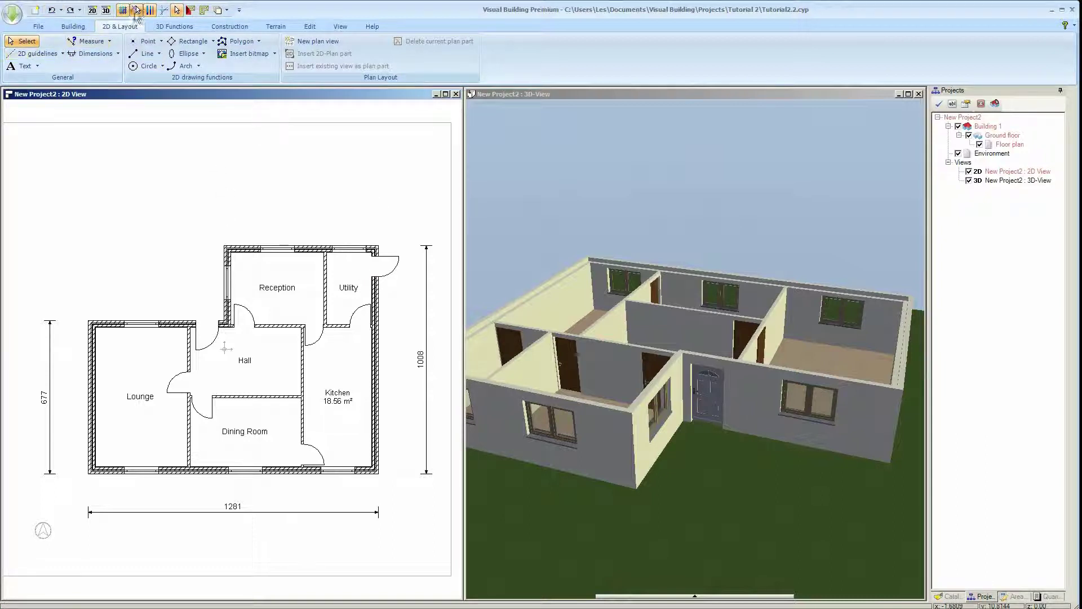
Step: Show guidelines and place a horizontal guideline above the floor plan
{"action": "left_click", "coordinate": [163, 10]}
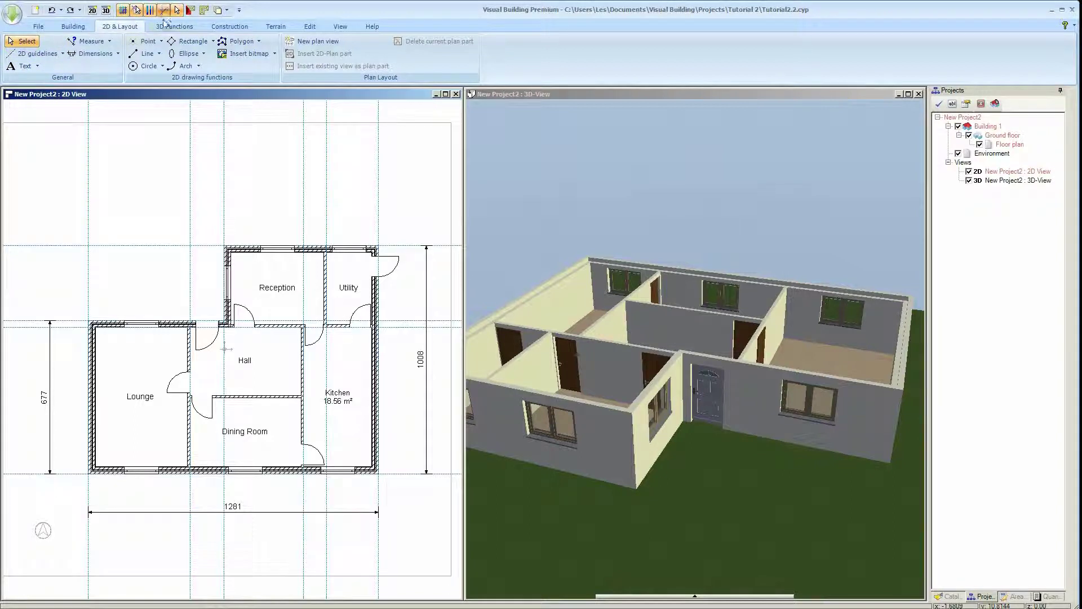
{"action": "left_click", "coordinate": [37, 53]}
{"action": "mouse_move", "coordinate": [51, 82]}
{"action": "left_click", "coordinate": [104, 92]}
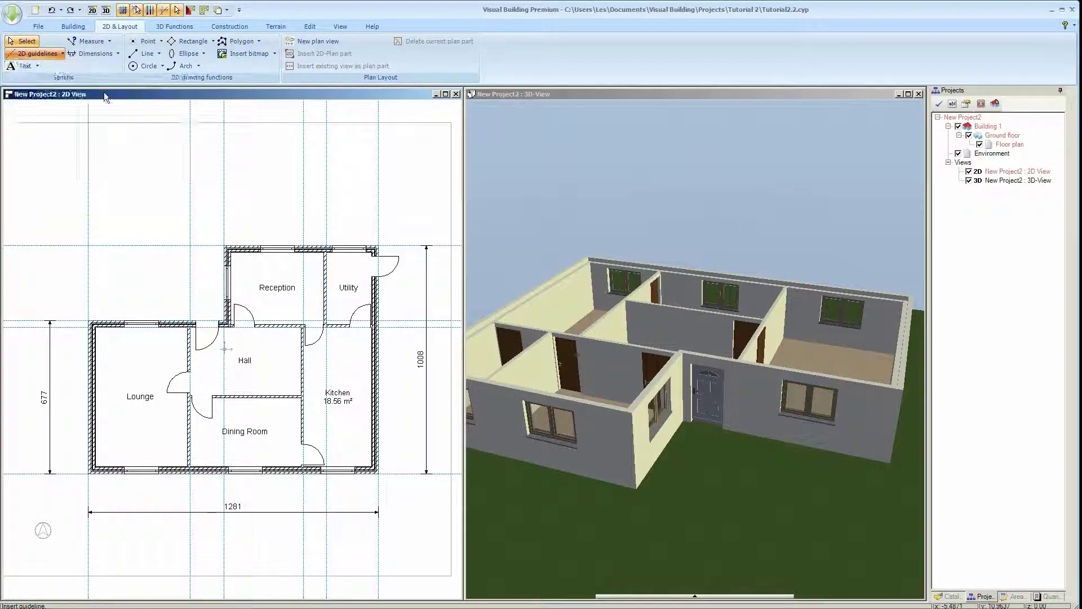
{"action": "left_click", "coordinate": [141, 211]}
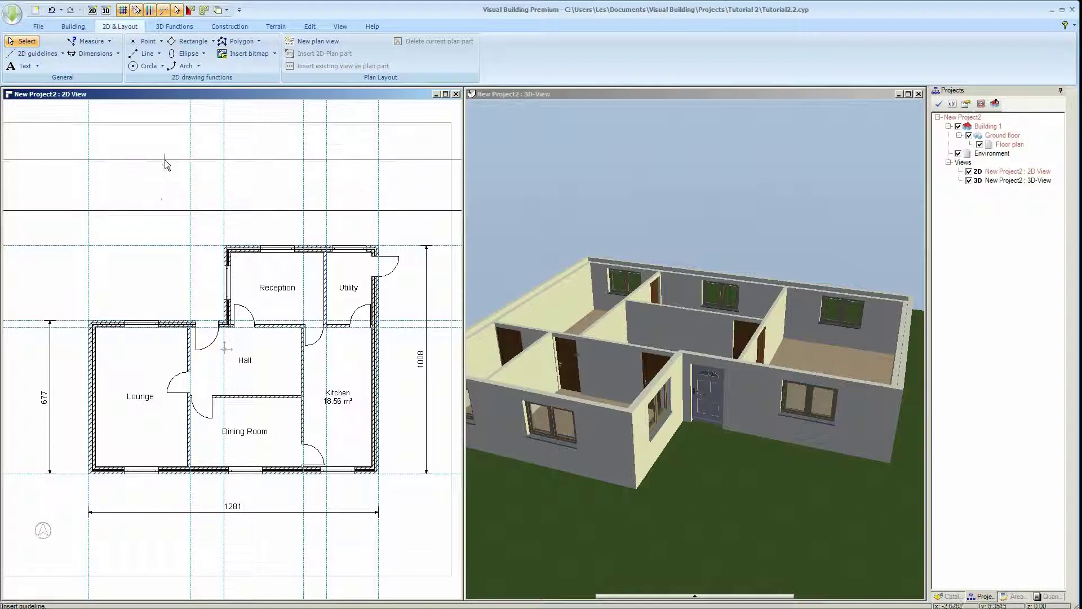
Step: Add two automatic chain dimensions on the guideline (1.59, 1.50, 1.65… and 1.60, 1.50, 1.66…)
{"action": "left_click", "coordinate": [94, 53]}
{"action": "left_click", "coordinate": [119, 79]}
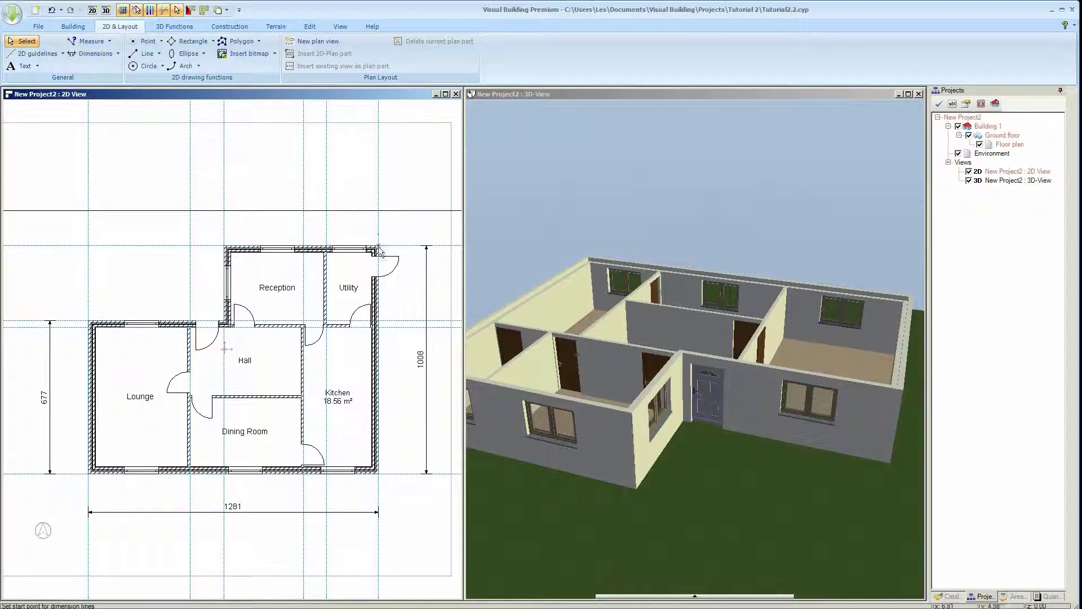
{"action": "left_click", "coordinate": [375, 246]}
{"action": "left_click", "coordinate": [224, 248]}
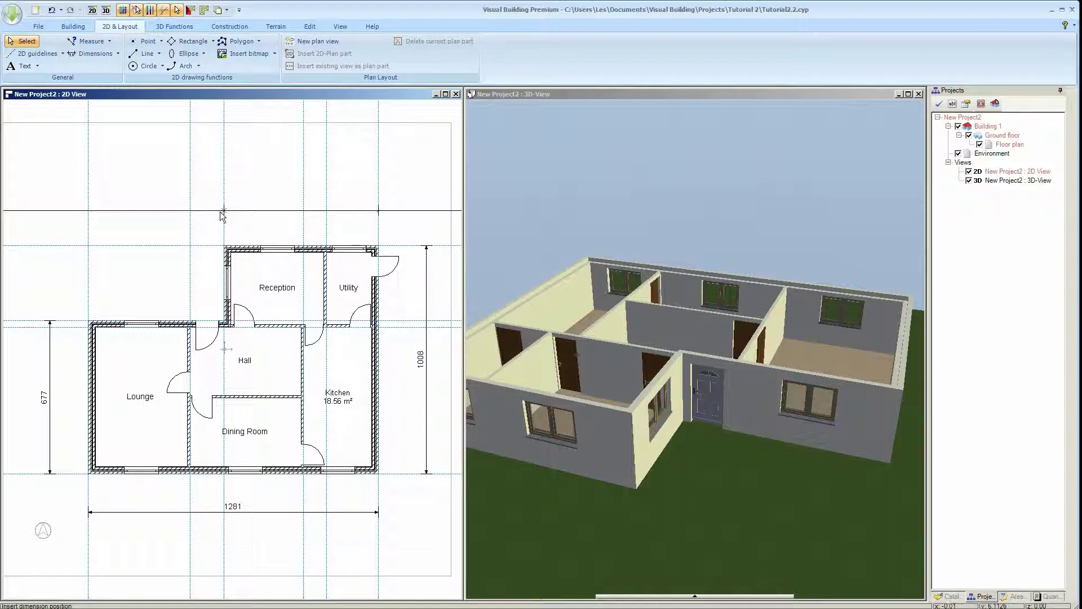
{"action": "left_click", "coordinate": [223, 211]}
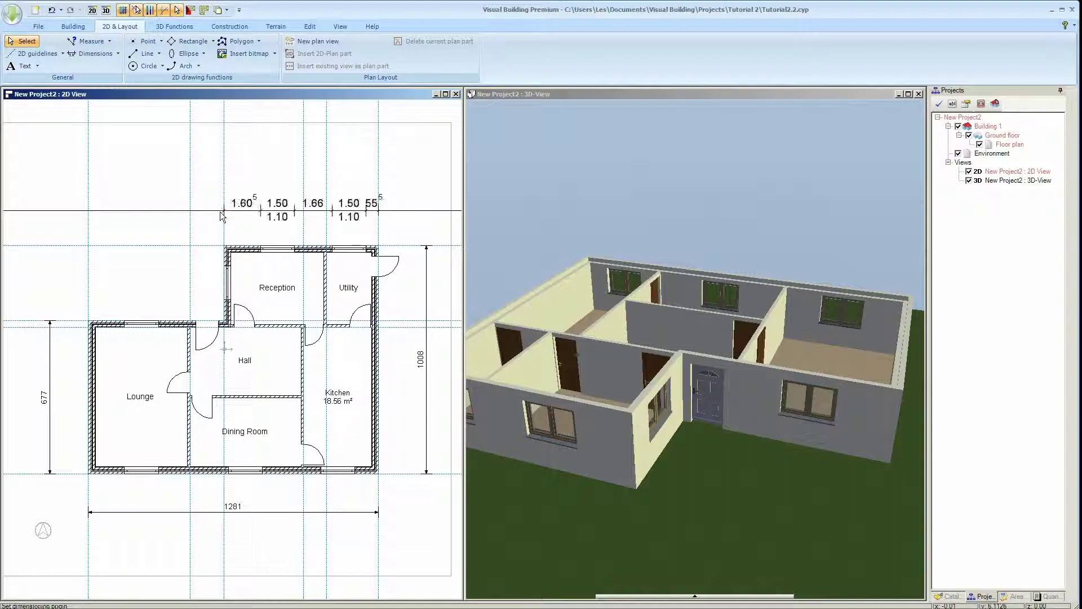
{"action": "left_click", "coordinate": [225, 325]}
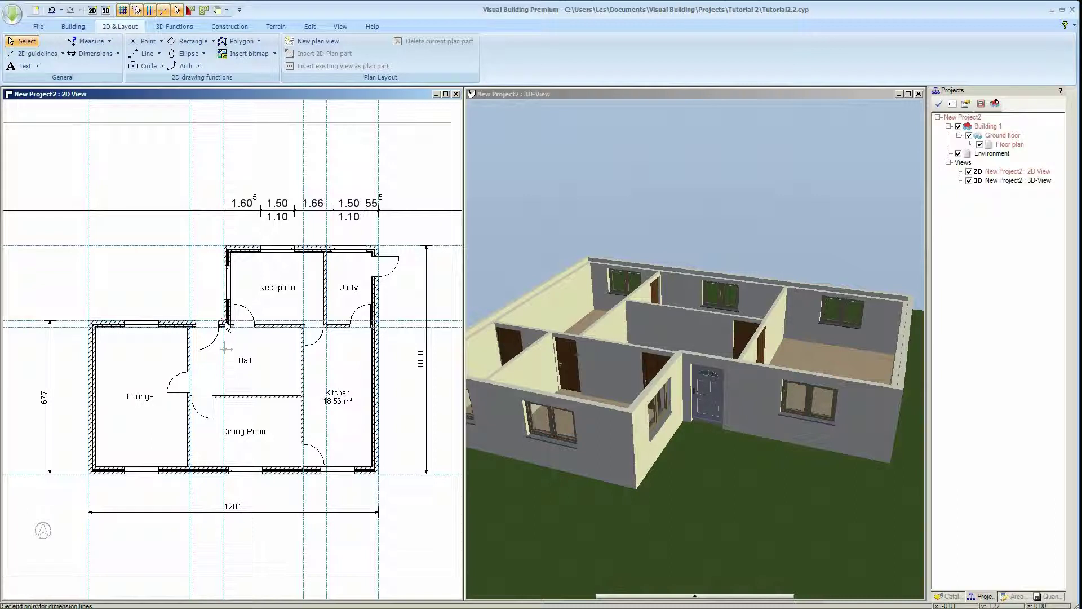
{"action": "left_click", "coordinate": [89, 322]}
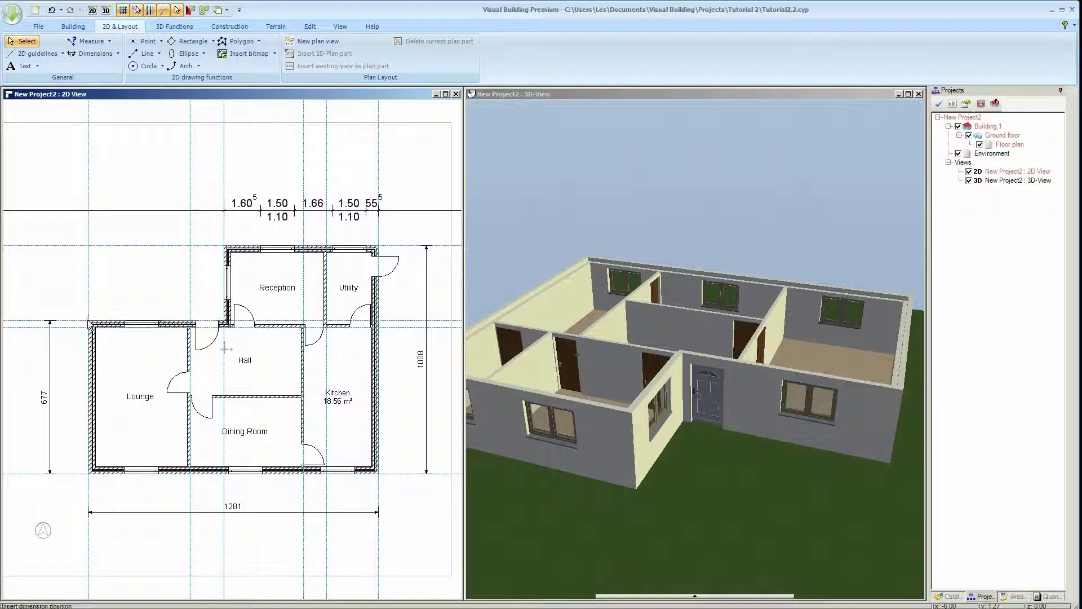
{"action": "left_click", "coordinate": [102, 212]}
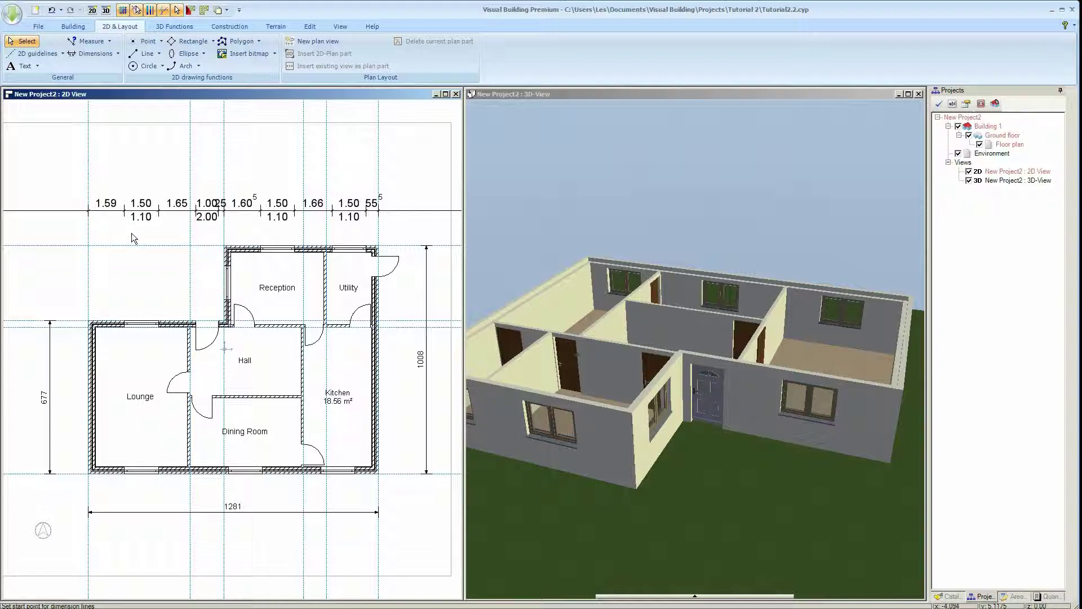
{"action": "left_click", "coordinate": [106, 201]}
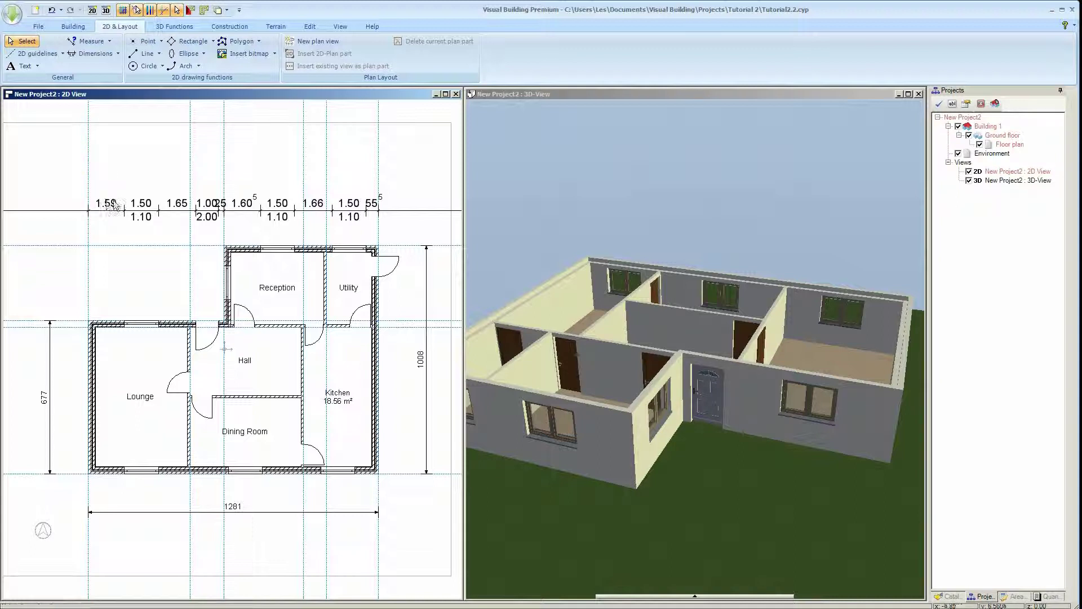
{"action": "left_click", "coordinate": [114, 207]}
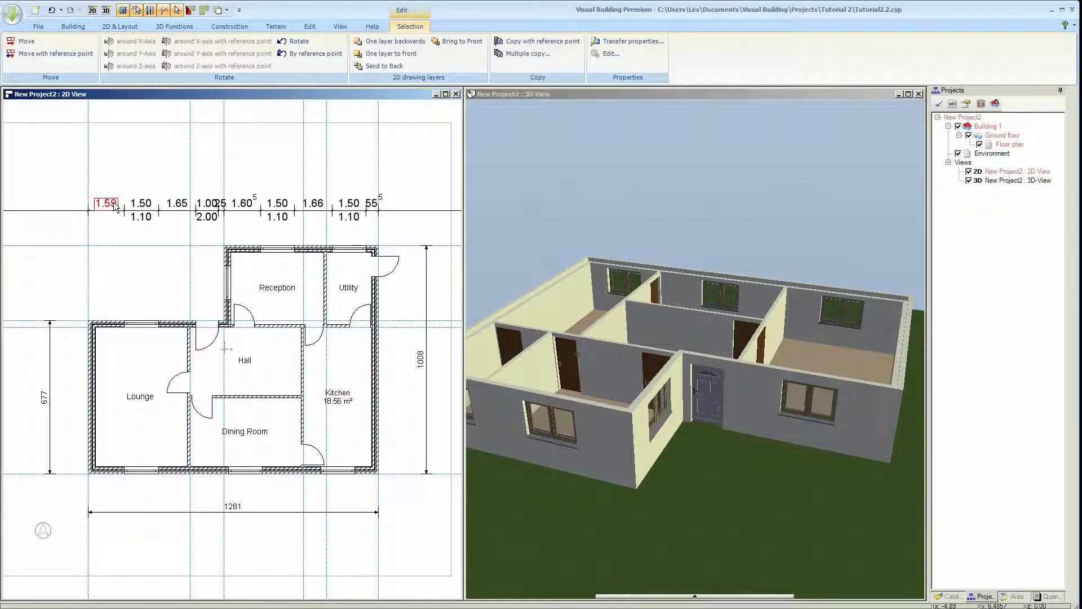
Step: Change the 1.59 dimension label's font size from 3.5 mm to 2.5 mm
{"action": "double_click", "coordinate": [115, 207]}
{"action": "left_click", "coordinate": [385, 318]}
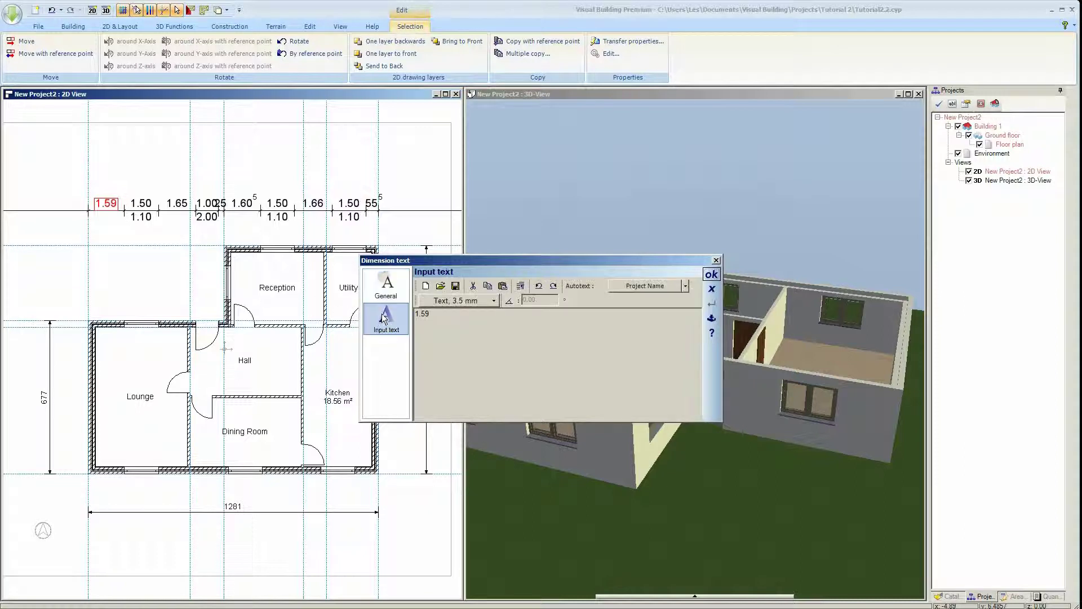
{"action": "left_click", "coordinate": [494, 301]}
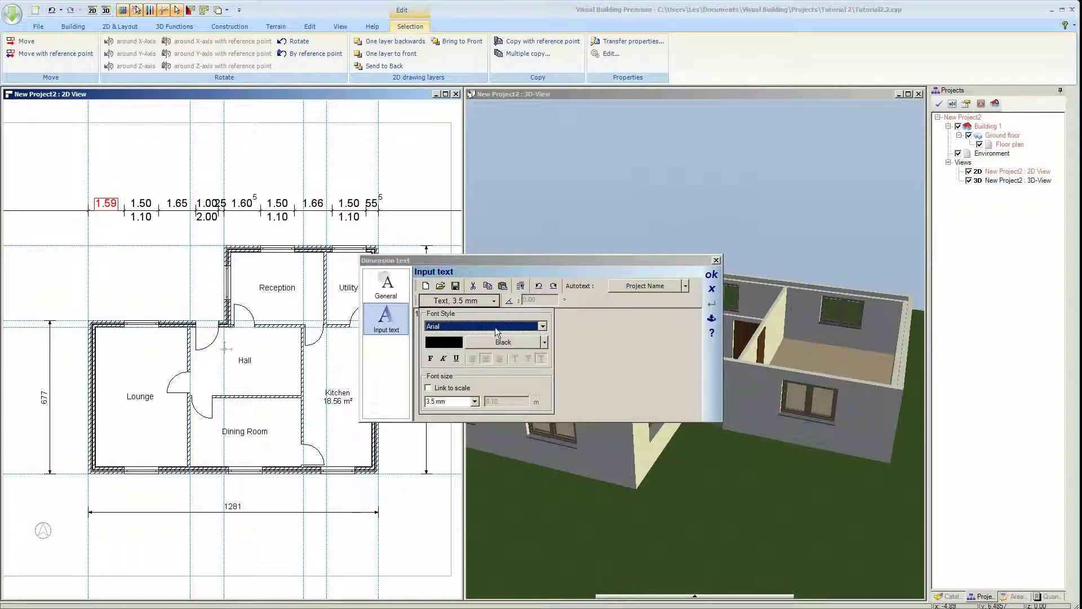
{"action": "left_click", "coordinate": [475, 401]}
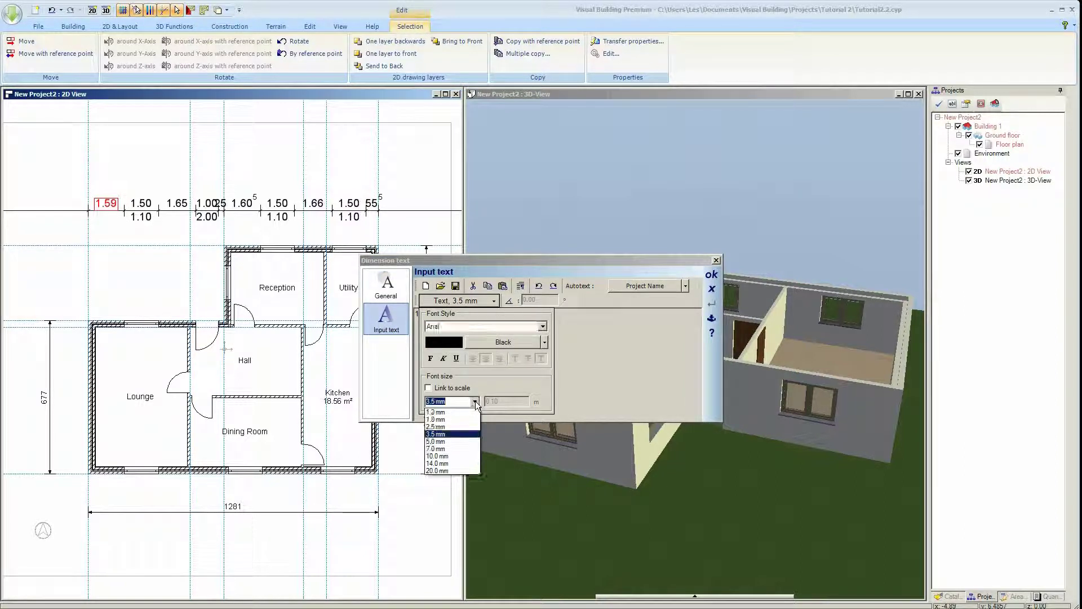
{"action": "left_click", "coordinate": [461, 429]}
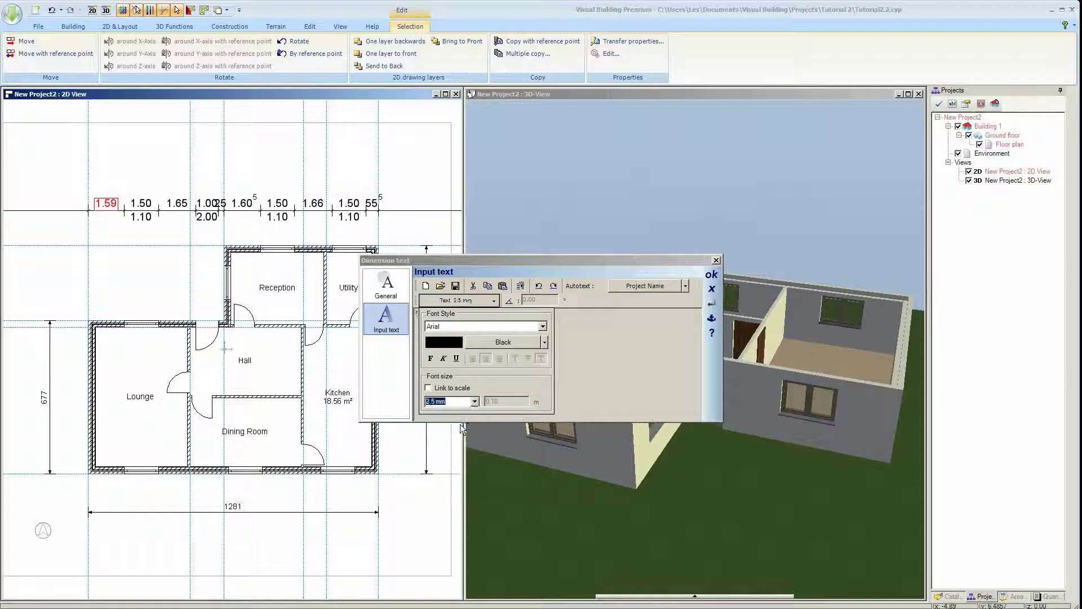
{"action": "left_click", "coordinate": [712, 276]}
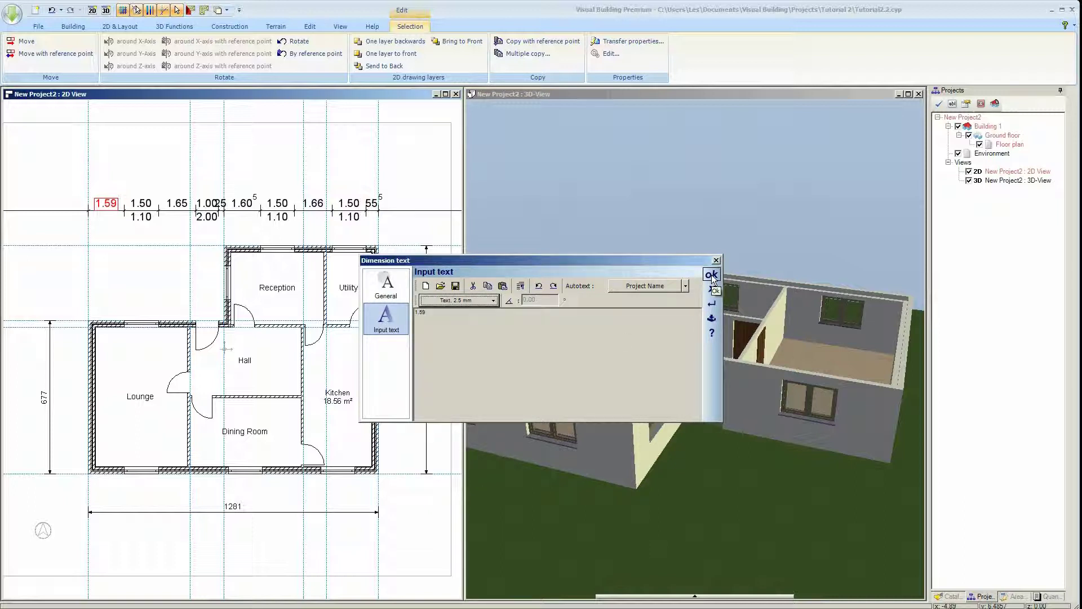
{"action": "left_click", "coordinate": [711, 276]}
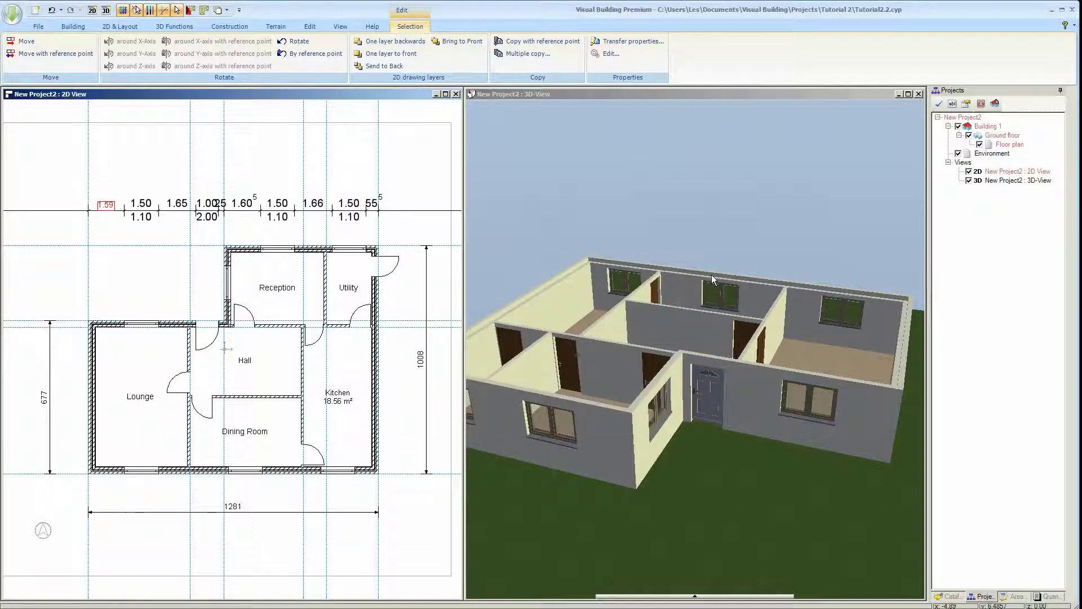
{"action": "key", "text": "Escape"}
Step: Transfer the 1.59 label's 2.5 mm text formatting to dimensions on all layers
{"action": "left_click", "coordinate": [107, 205]}
{"action": "right_click", "coordinate": [107, 206]}
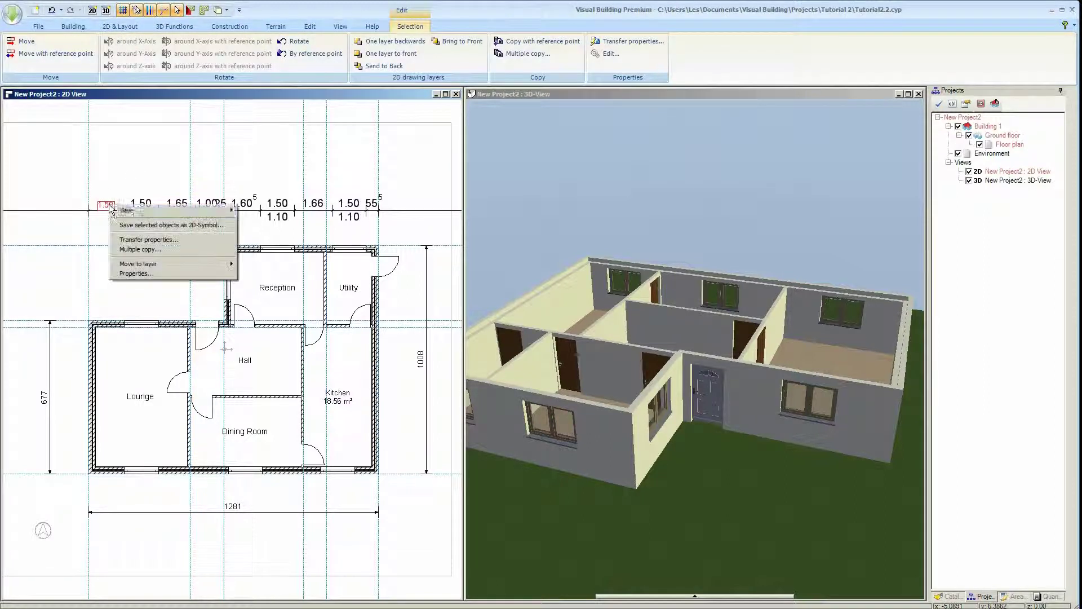
{"action": "left_click", "coordinate": [134, 241]}
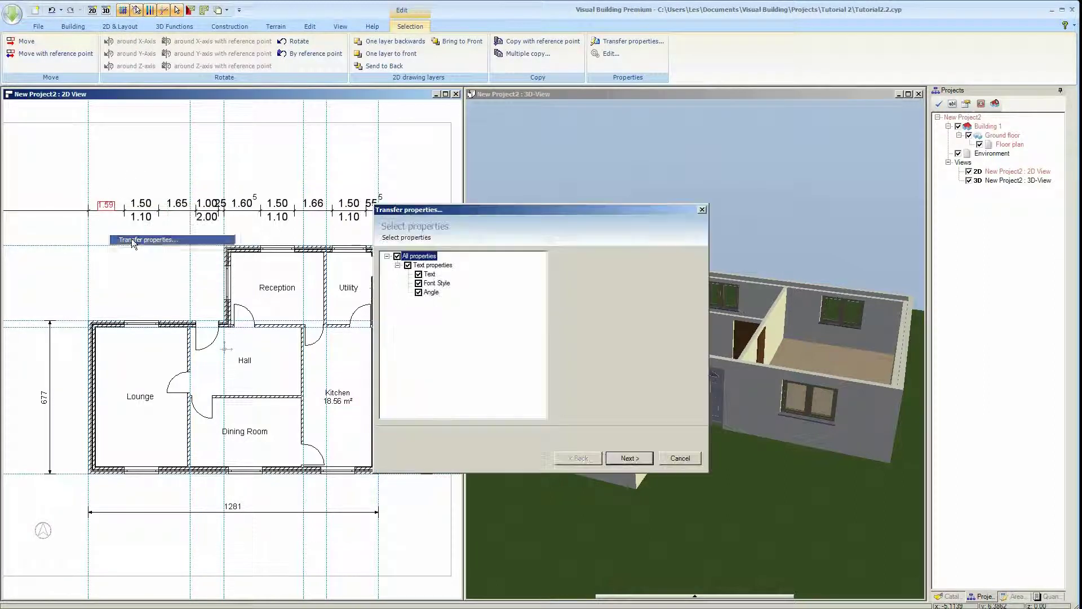
{"action": "left_click", "coordinate": [632, 459]}
{"action": "left_click", "coordinate": [409, 275]}
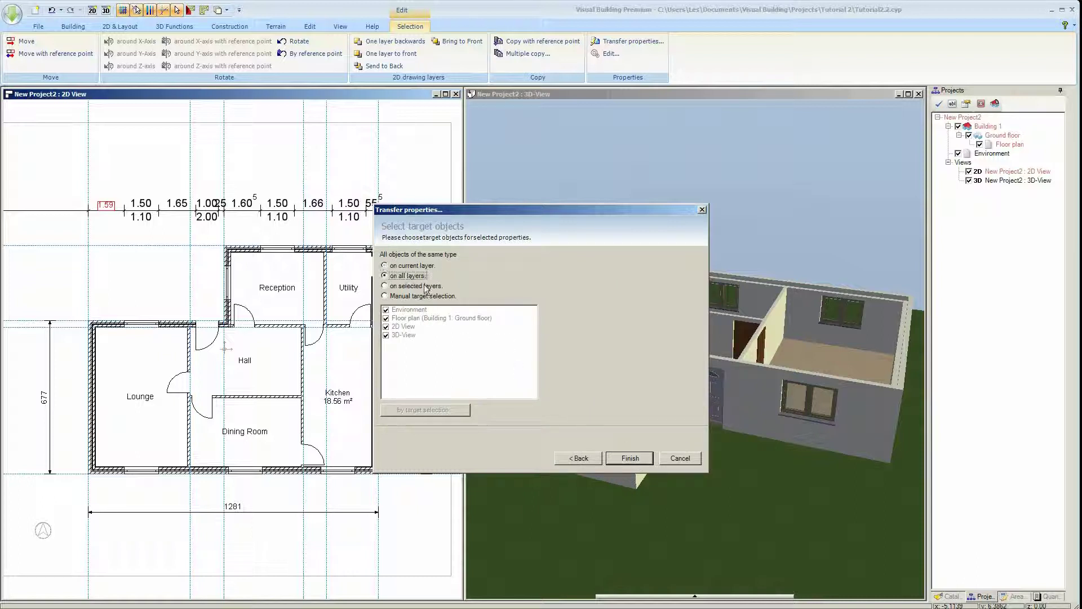
{"action": "left_click", "coordinate": [632, 458]}
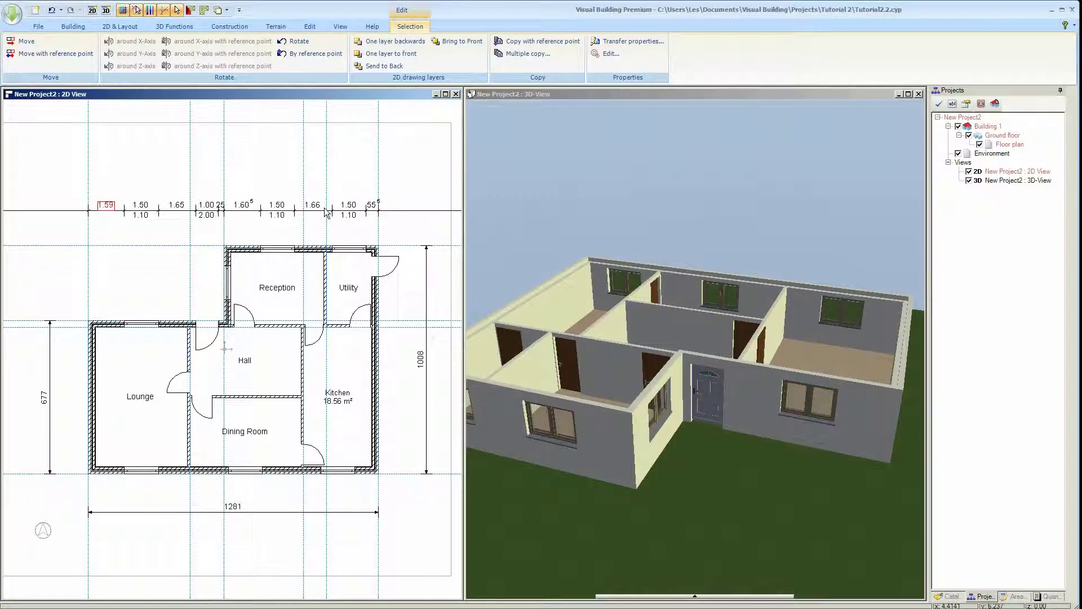
Step: Deselect the dimension and hide the 2D guidelines
{"action": "left_click", "coordinate": [346, 182]}
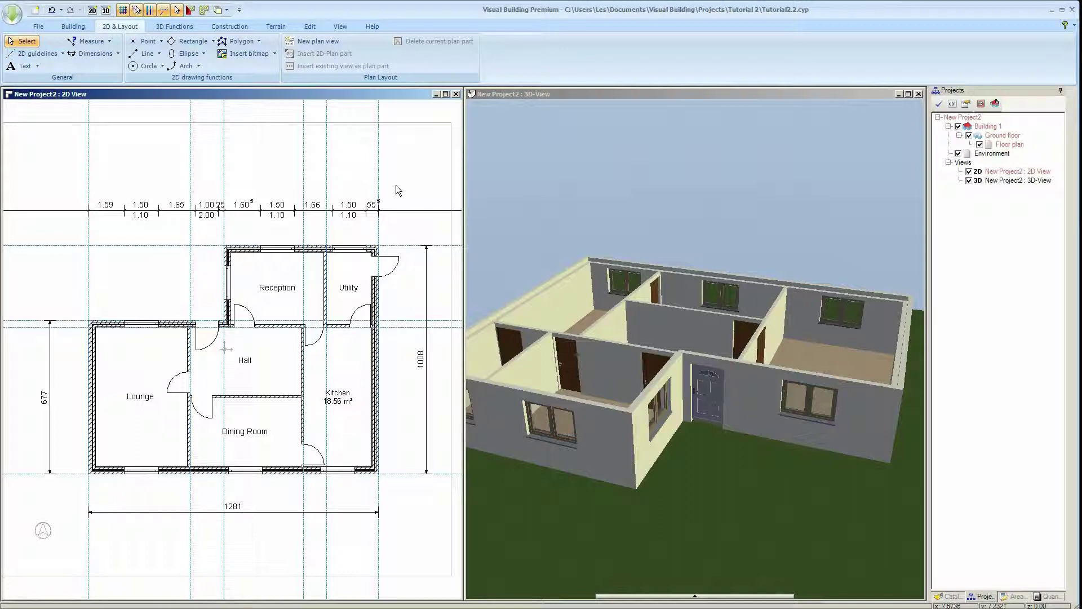
{"action": "left_click", "coordinate": [164, 12]}
{"action": "scroll", "coordinate": [255, 161], "scroll_direction": "down", "scroll_amount": 1}
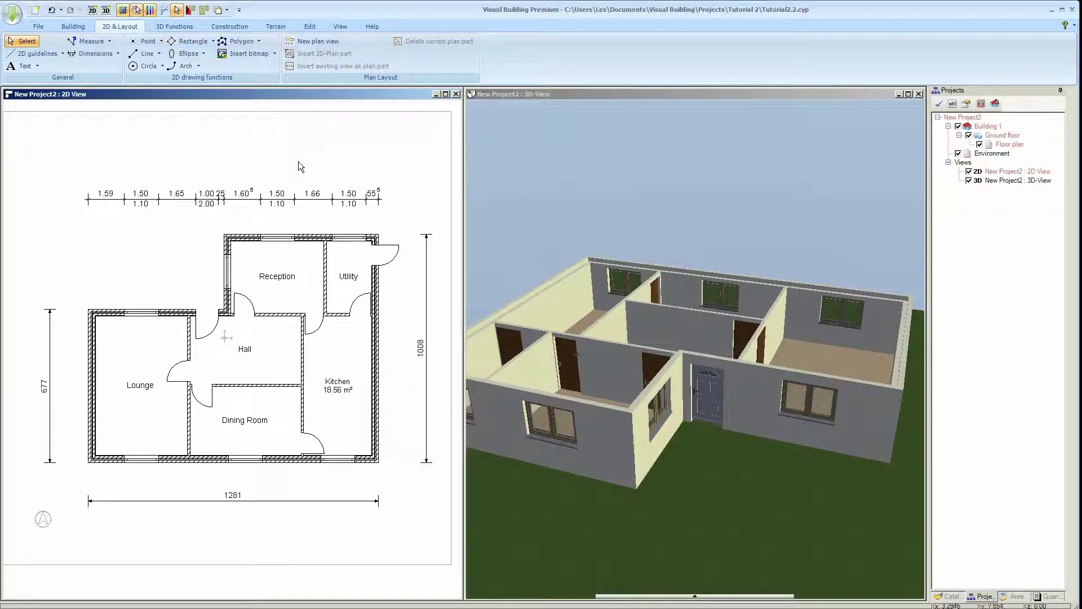
Step: Add a new layer named Dimensions under the Ground floor
{"action": "left_click", "coordinate": [1008, 137]}
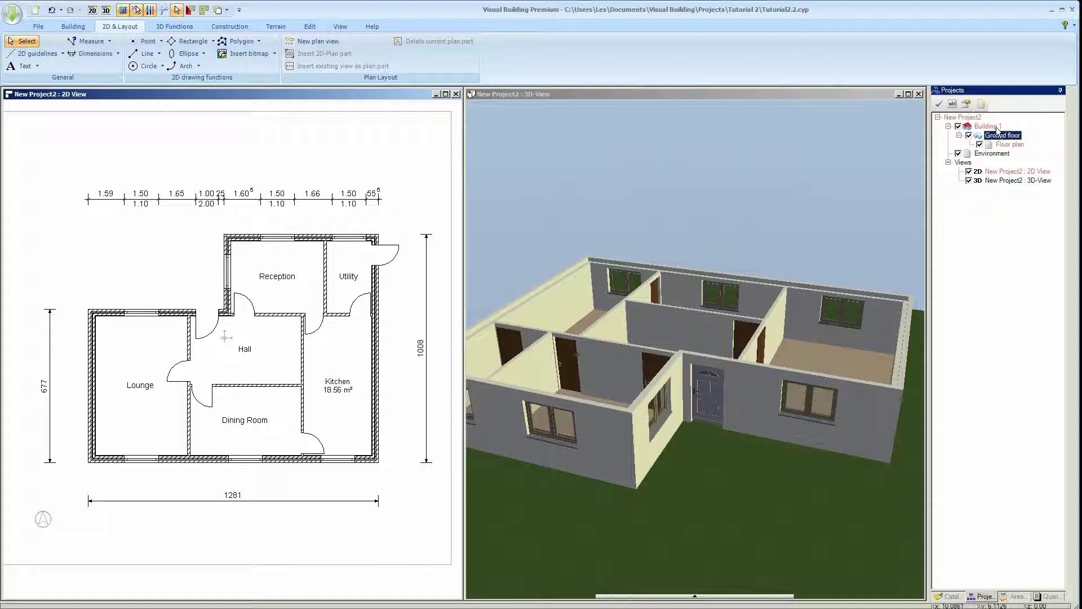
{"action": "right_click", "coordinate": [1002, 138]}
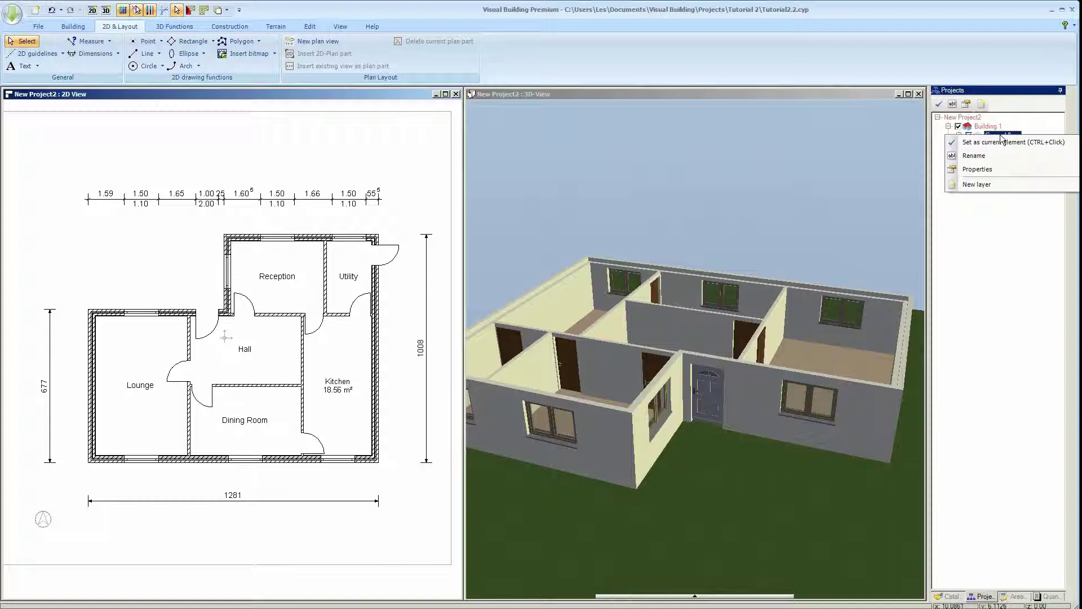
{"action": "left_click", "coordinate": [997, 187]}
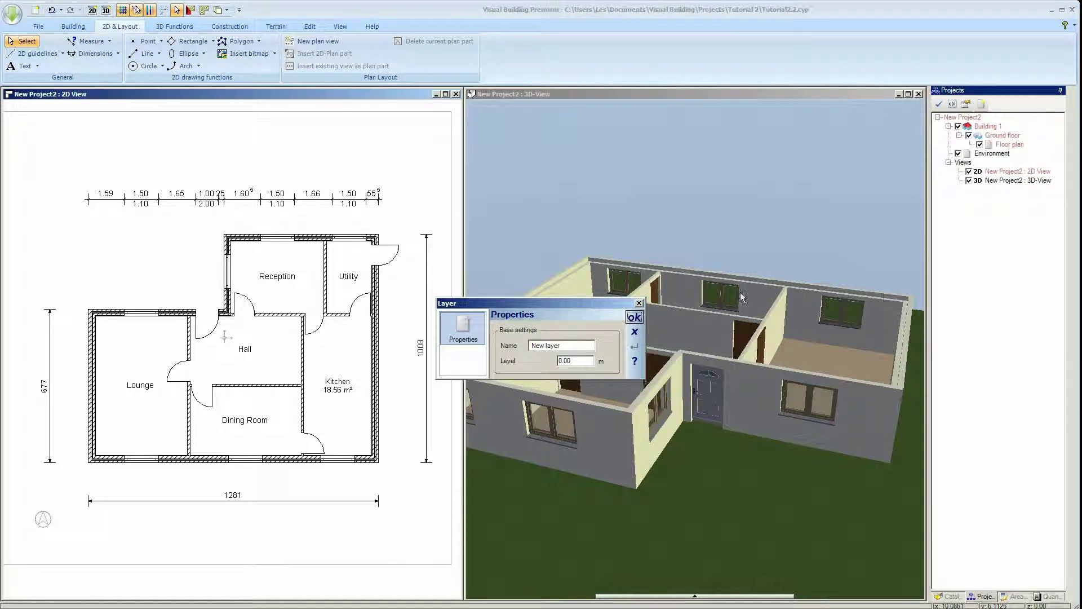
{"action": "left_click_drag", "start_coordinate": [563, 345], "coordinate": [528, 346]}
{"action": "type", "text": "Dimensions"}
{"action": "left_click", "coordinate": [634, 317]}
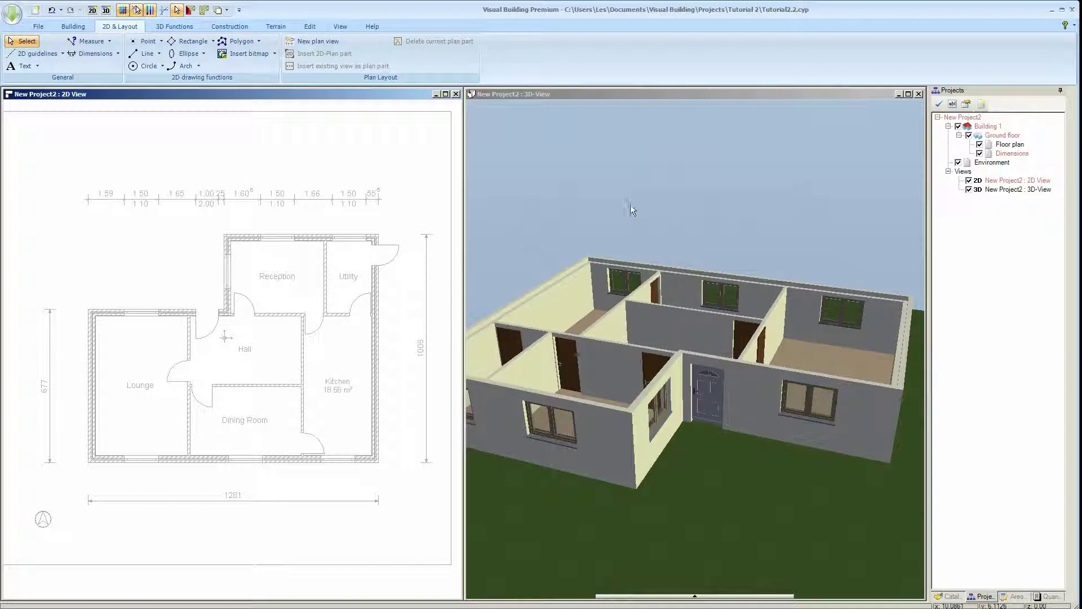
Step: Set Floor plan as the current layer and select the top dimension chain
{"action": "left_click", "coordinate": [1023, 145]}
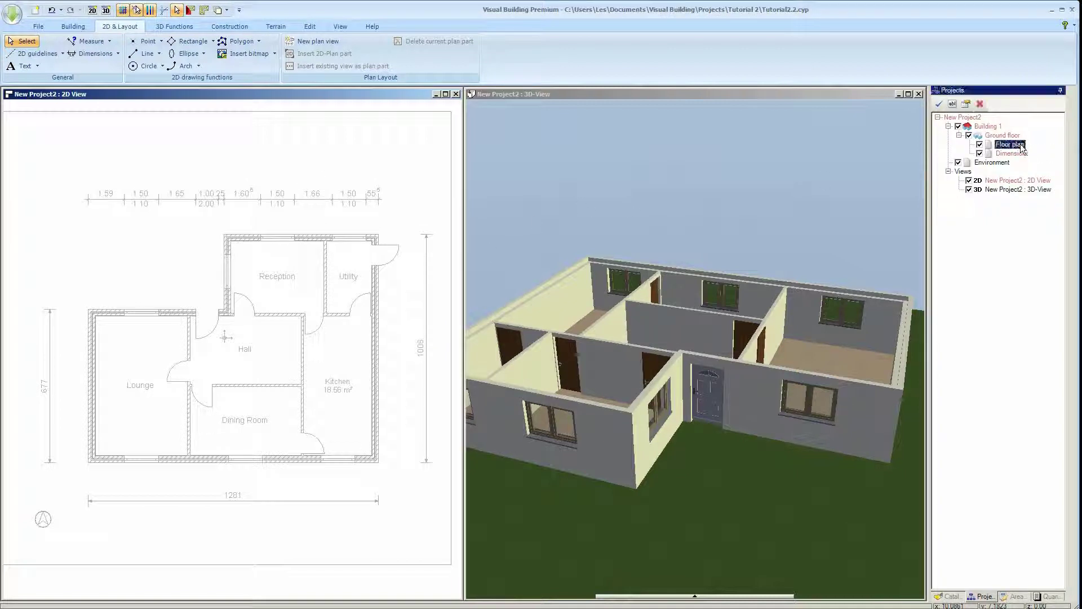
{"action": "right_click", "coordinate": [1023, 146]}
{"action": "left_click", "coordinate": [1017, 152]}
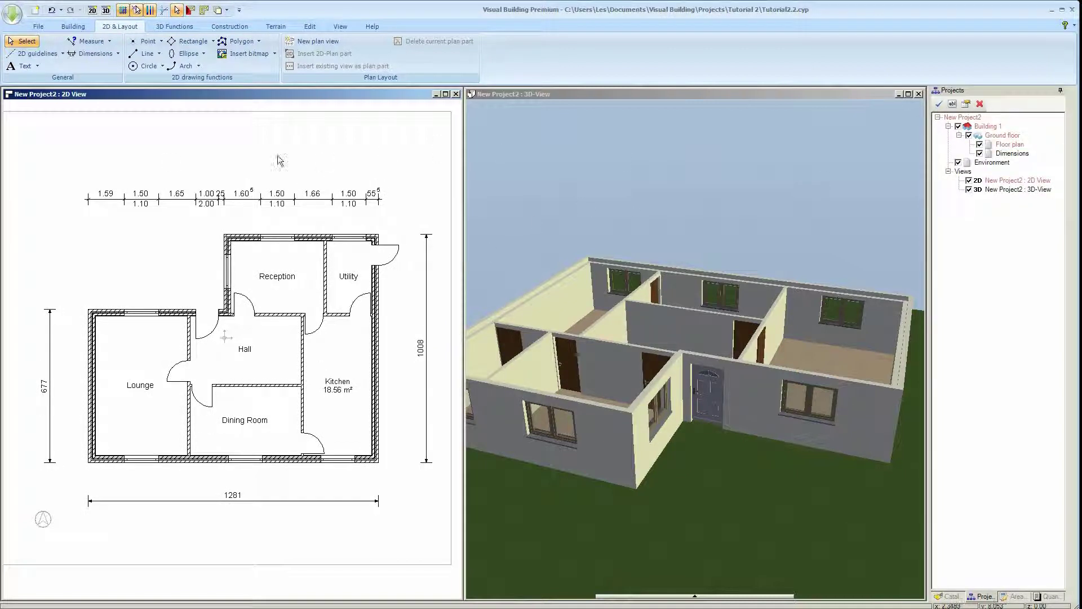
{"action": "left_click_drag", "start_coordinate": [42, 163], "coordinate": [434, 218]}
Step: Move the top dimension chain to the Dimensions layer, then hide that layer
{"action": "right_click", "coordinate": [375, 199]}
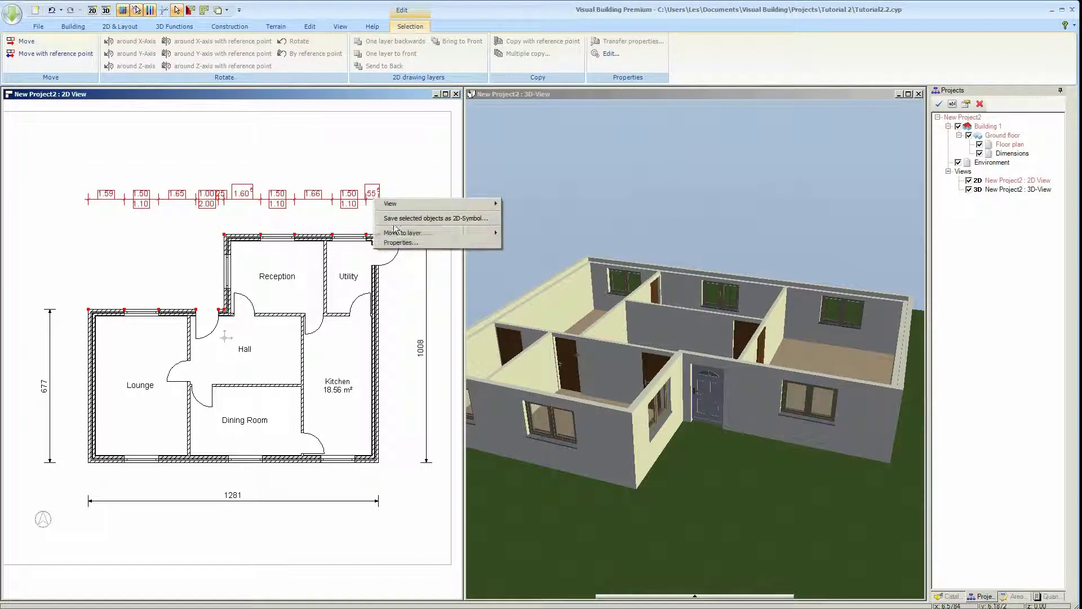
{"action": "mouse_move", "coordinate": [417, 233]}
{"action": "left_click", "coordinate": [530, 252]}
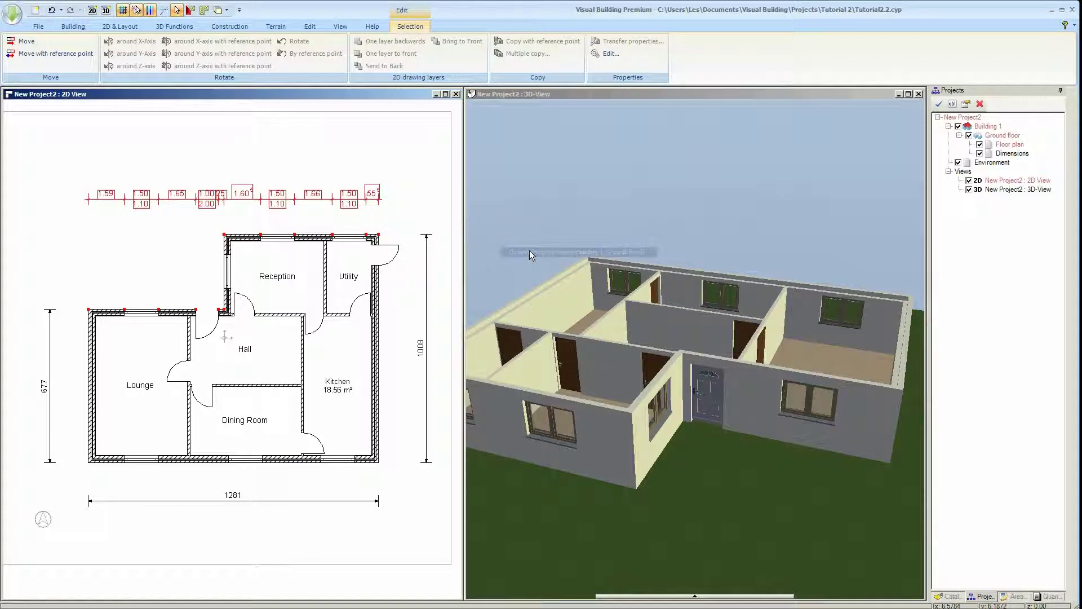
{"action": "left_click", "coordinate": [980, 154]}
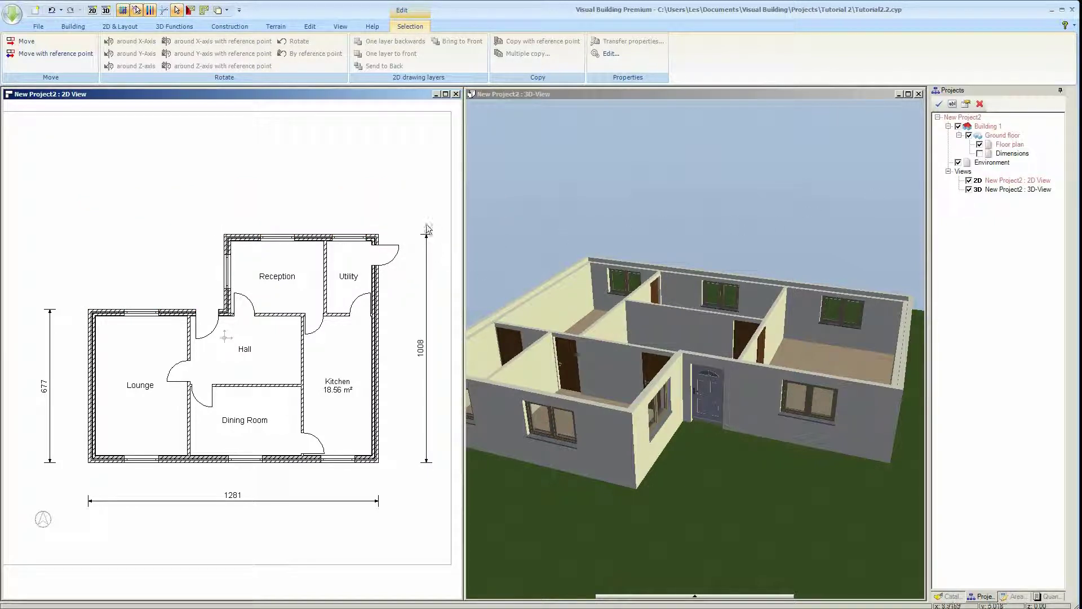
Step: Move the 1008, 1281 and 677 overall dimensions to the Dimensions layer
{"action": "right_click", "coordinate": [425, 417]}
{"action": "mouse_move", "coordinate": [451, 452]}
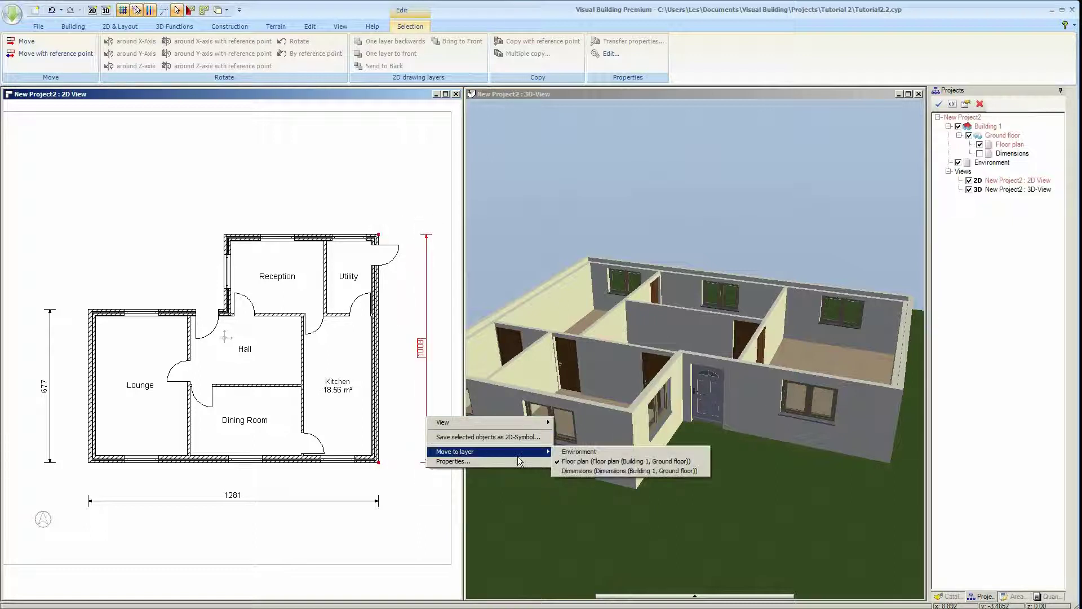
{"action": "left_click", "coordinate": [585, 471]}
{"action": "left_click_drag", "start_coordinate": [54, 483], "coordinate": [394, 523]}
{"action": "right_click", "coordinate": [360, 501]}
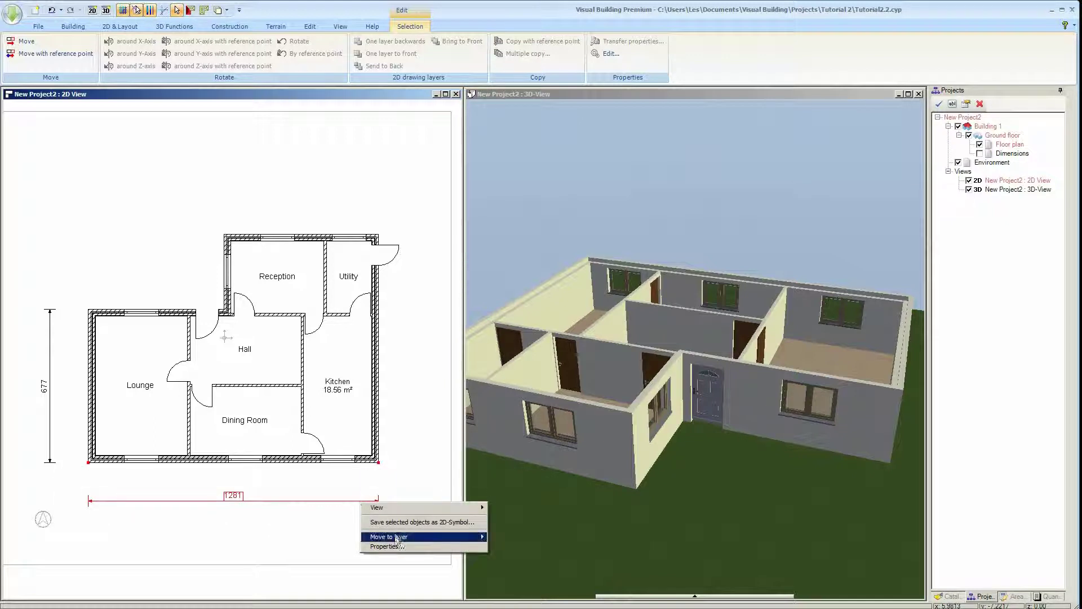
{"action": "mouse_move", "coordinate": [397, 536]}
{"action": "left_click", "coordinate": [511, 555]}
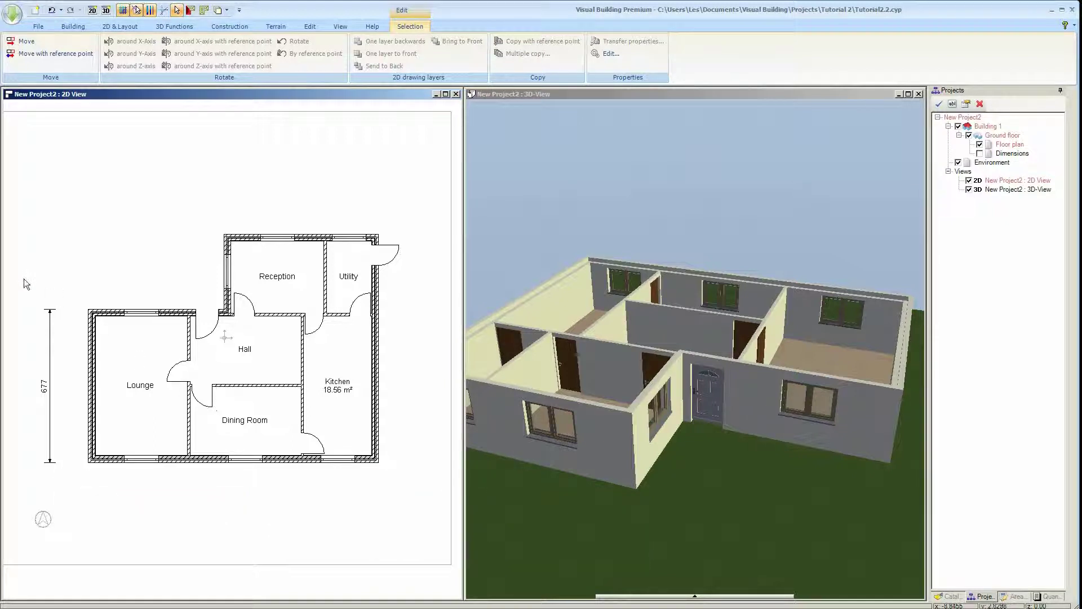
{"action": "left_click_drag", "start_coordinate": [67, 460], "coordinate": [68, 465]}
{"action": "right_click", "coordinate": [51, 402]}
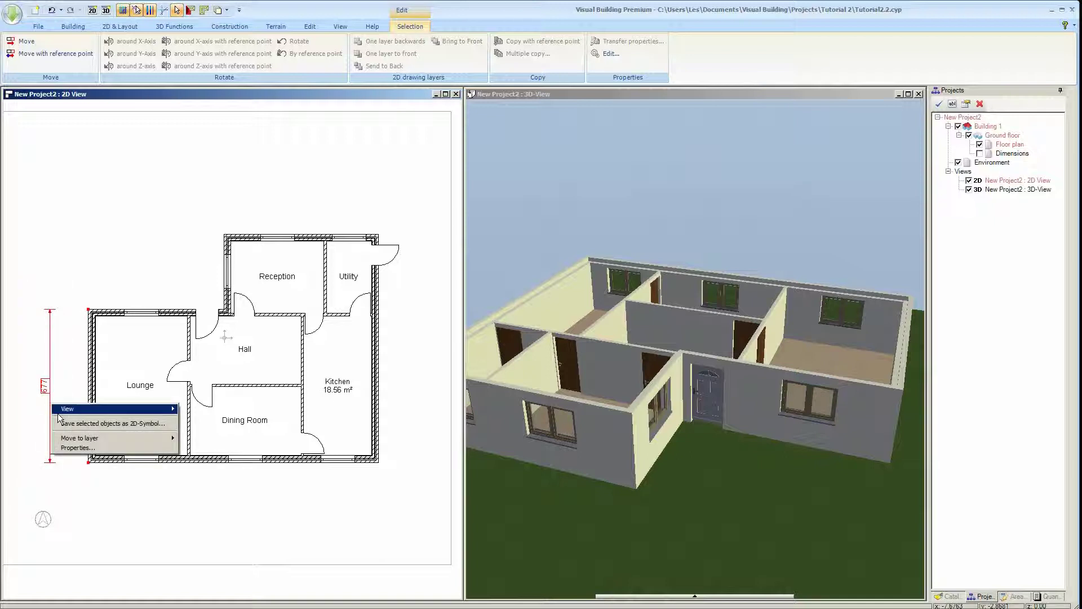
{"action": "mouse_move", "coordinate": [76, 439]}
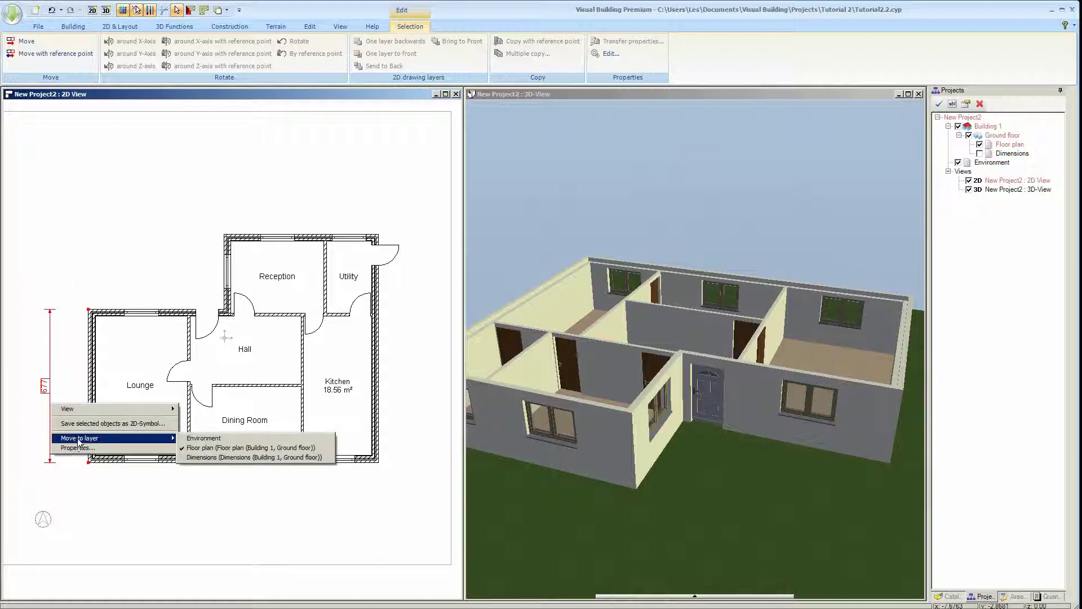
{"action": "left_click", "coordinate": [198, 458]}
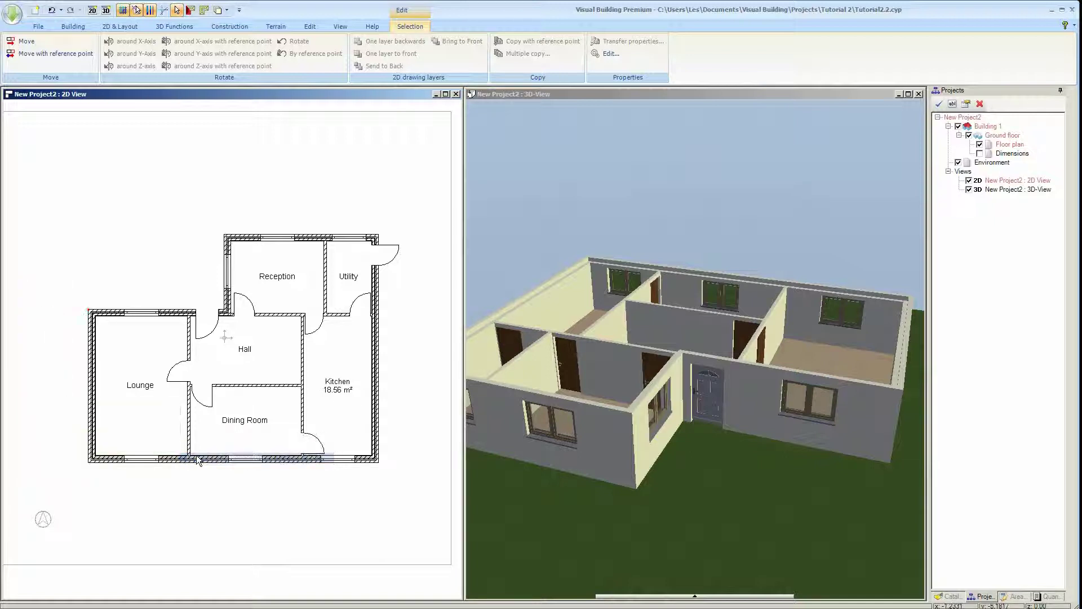
Step: Show the Dimensions layer again and toggle Floor plan off and on to check the separation
{"action": "left_click", "coordinate": [979, 153]}
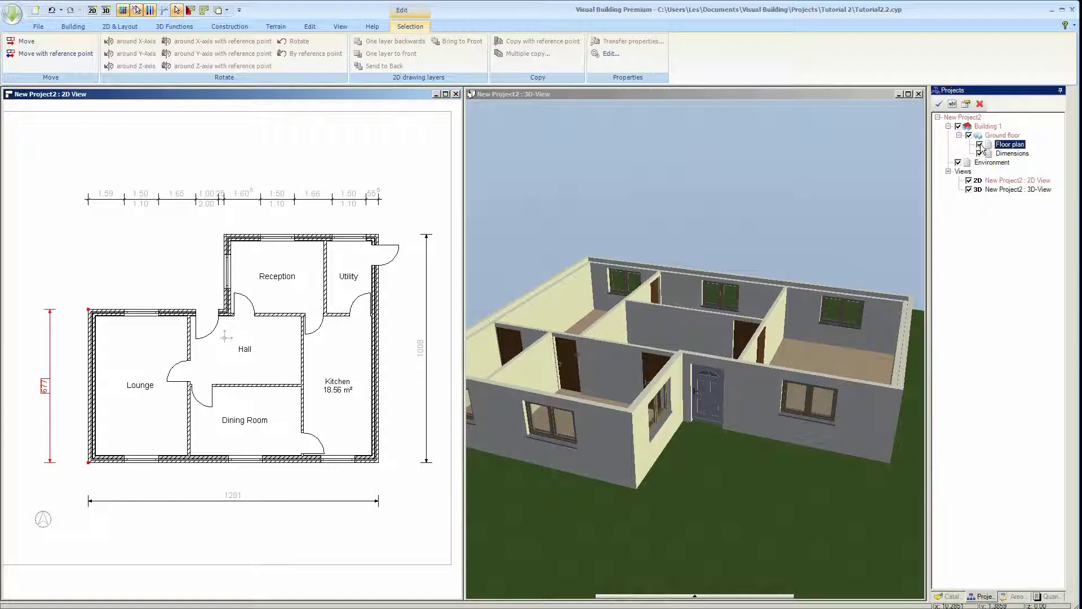
{"action": "left_click", "coordinate": [980, 145]}
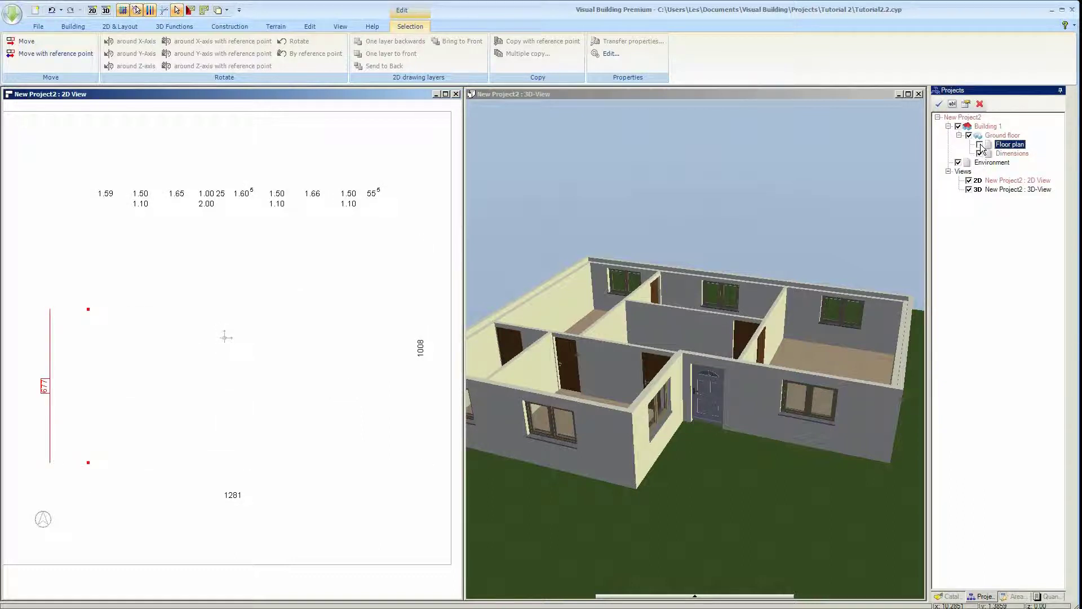
{"action": "left_click", "coordinate": [980, 144]}
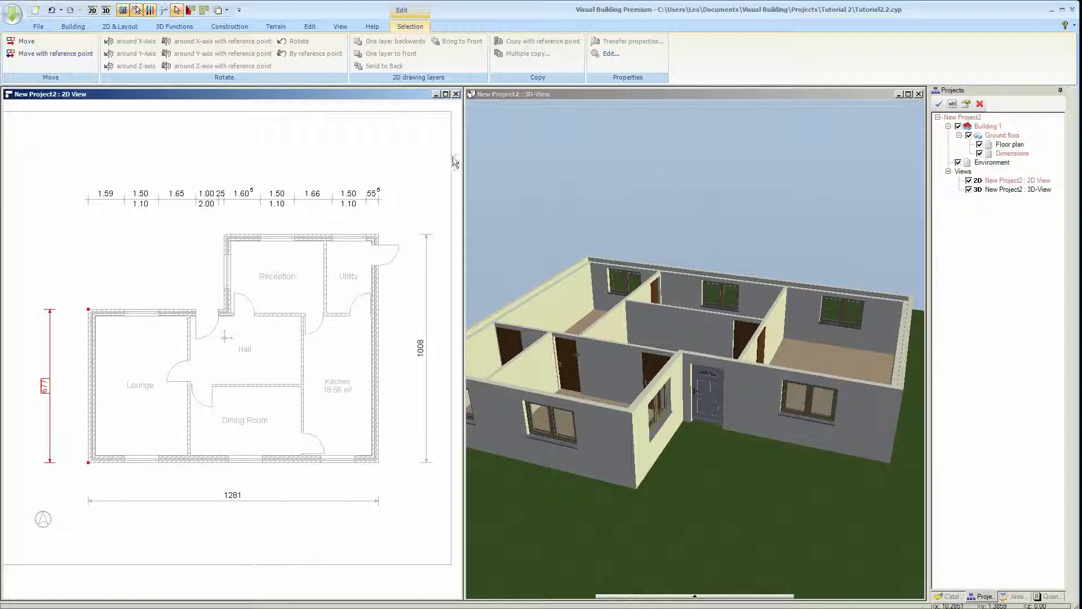
Step: Set the Floor plan layer as current in the Projects tree, dimming the dimensions
{"action": "right_click", "coordinate": [1010, 144]}
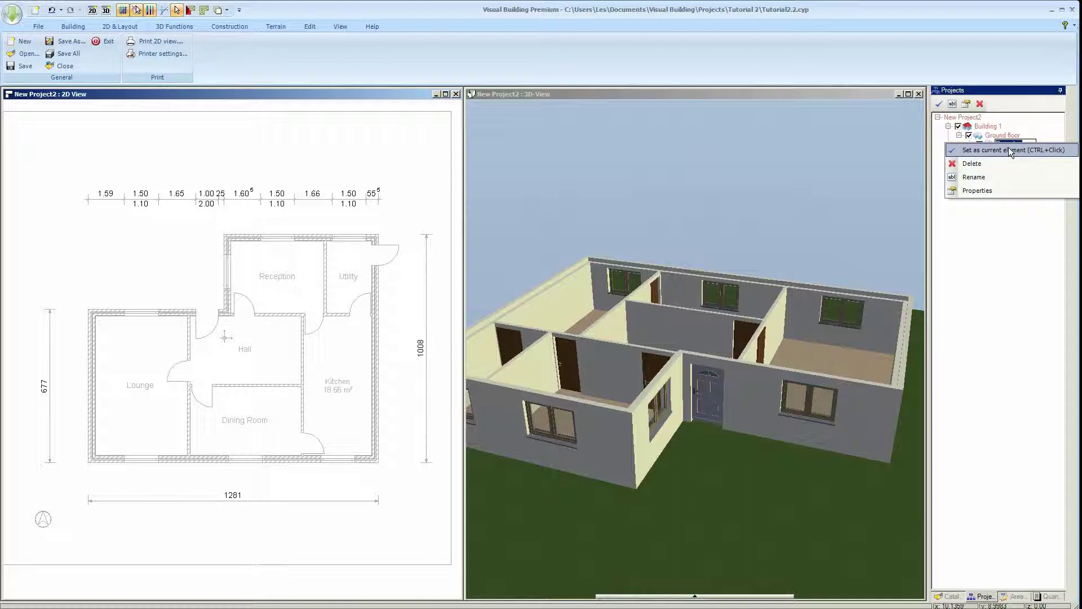
{"action": "left_click", "coordinate": [1009, 148]}
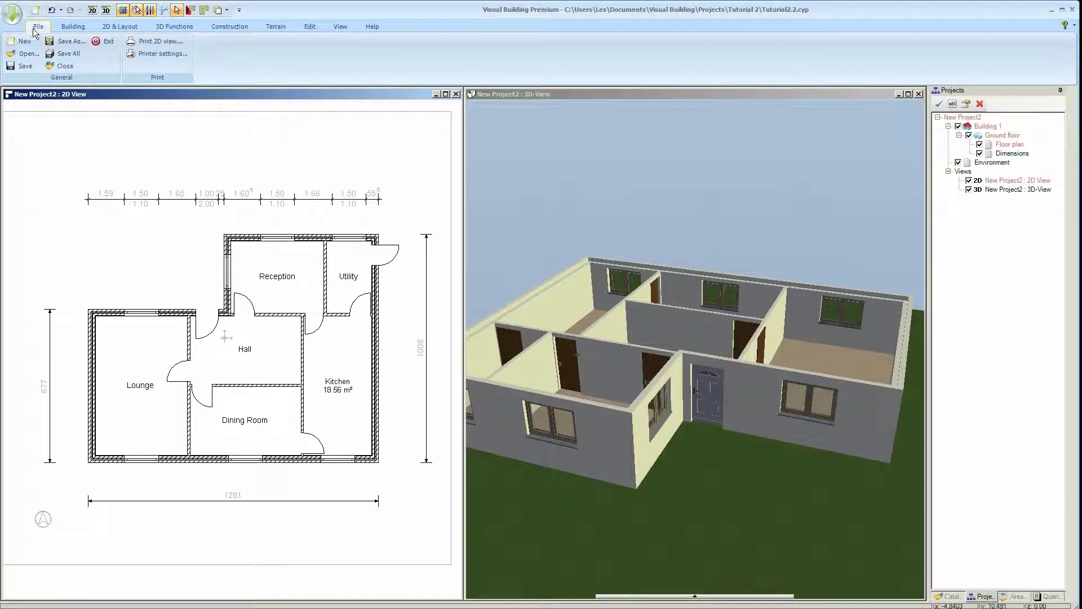
Step: Save the project as Tutorial2.3.cyp, overwriting the existing file
{"action": "left_click", "coordinate": [76, 42]}
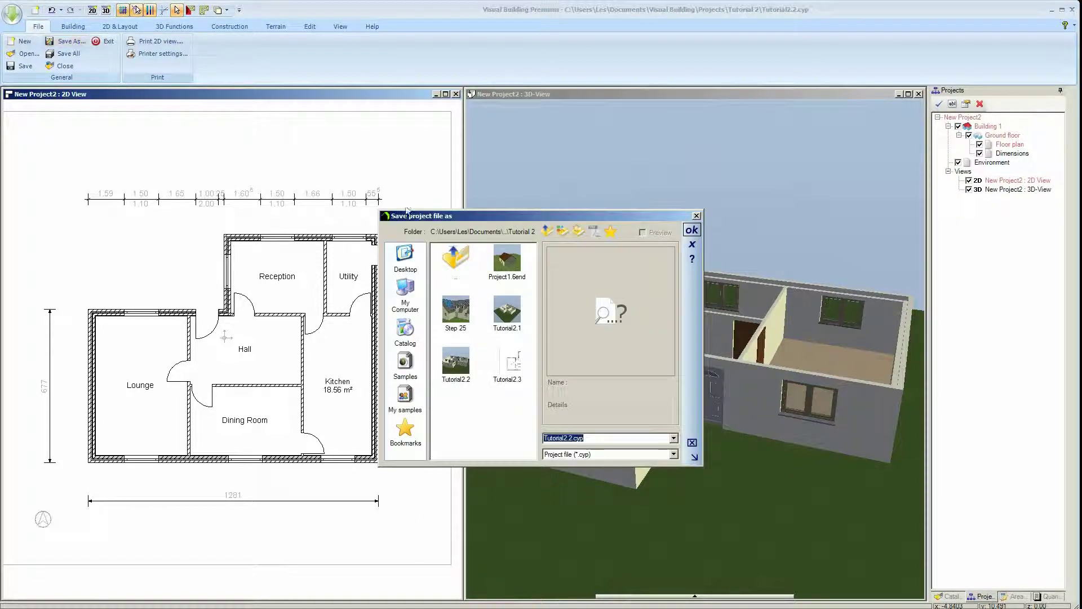
{"action": "left_click", "coordinate": [518, 370]}
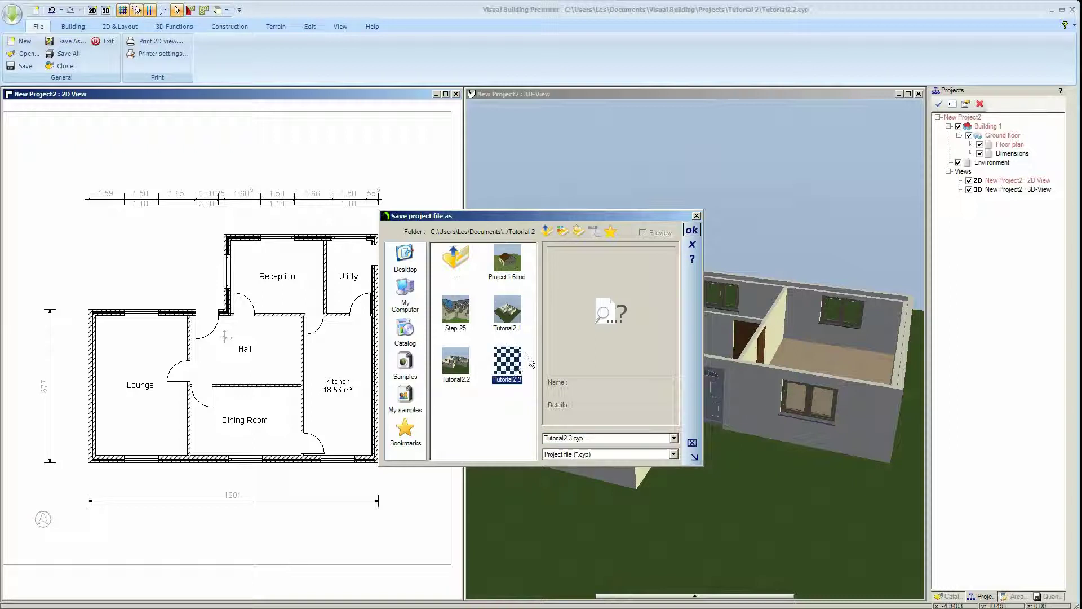
{"action": "left_click", "coordinate": [693, 231]}
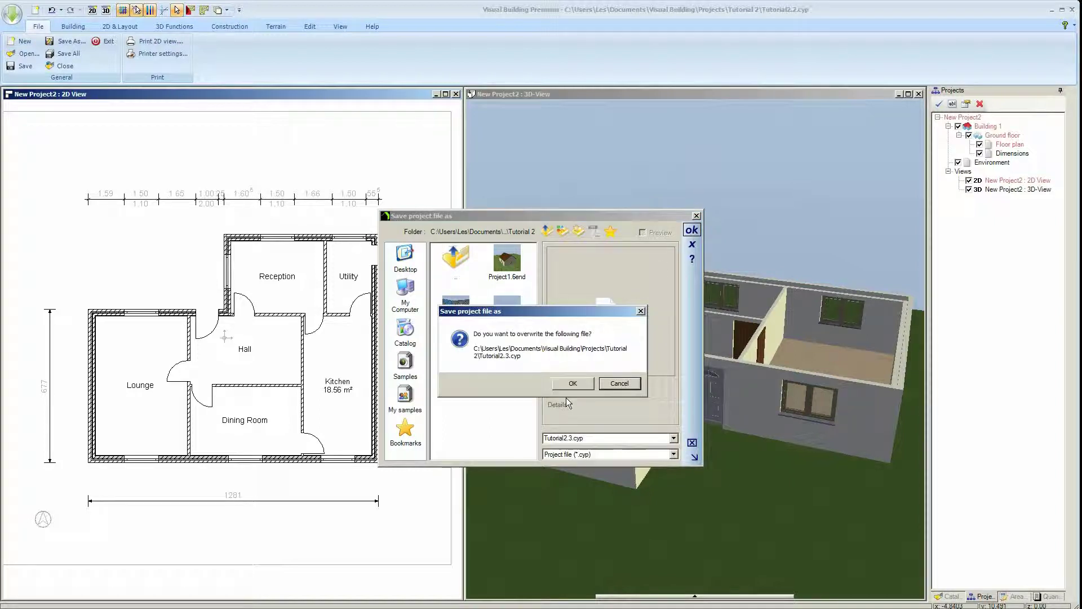
{"action": "left_click", "coordinate": [570, 387]}
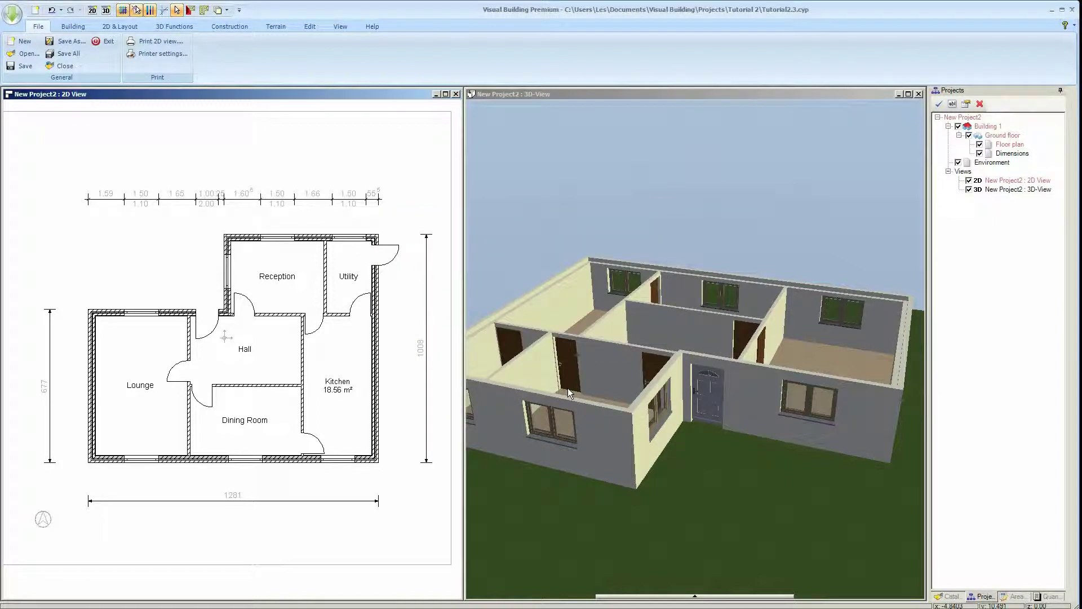